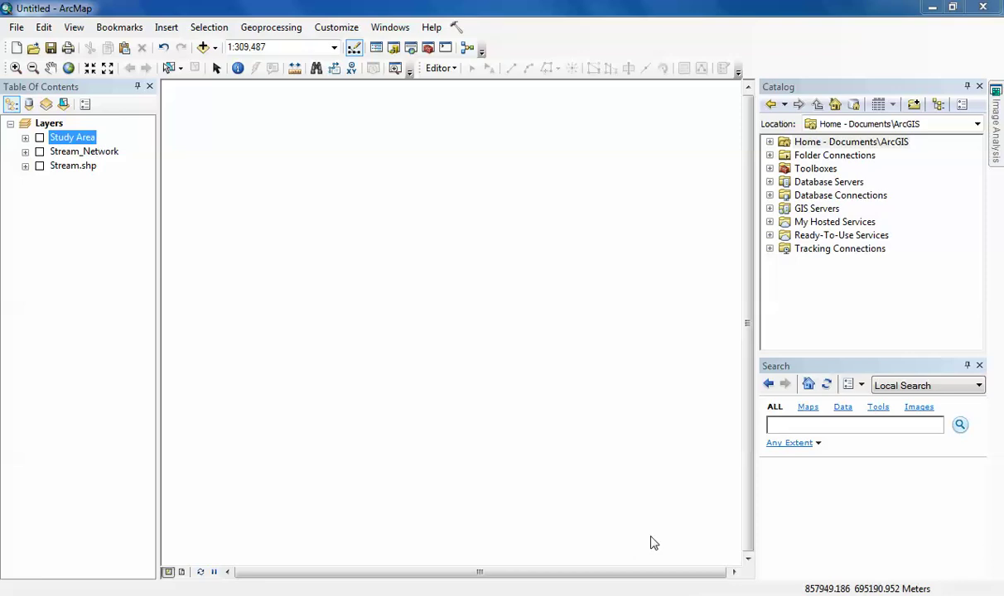
Step: Preview the Study Area and Stream_Network layers, and leave only the Stream.shp layer displayed on the map
{"action": "left_click", "coordinate": [39, 137]}
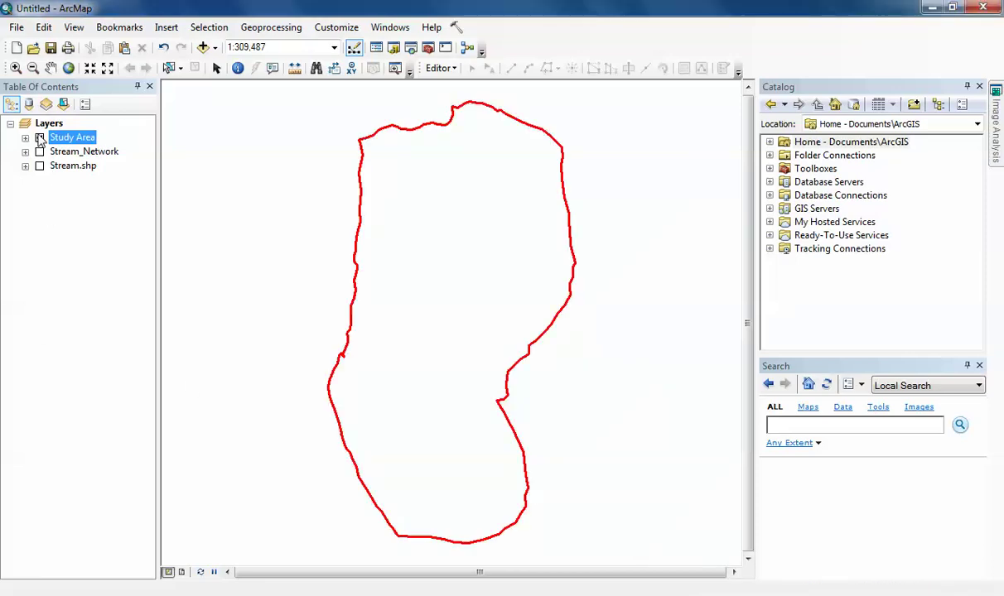
{"action": "left_click", "coordinate": [39, 138]}
{"action": "left_click", "coordinate": [39, 151]}
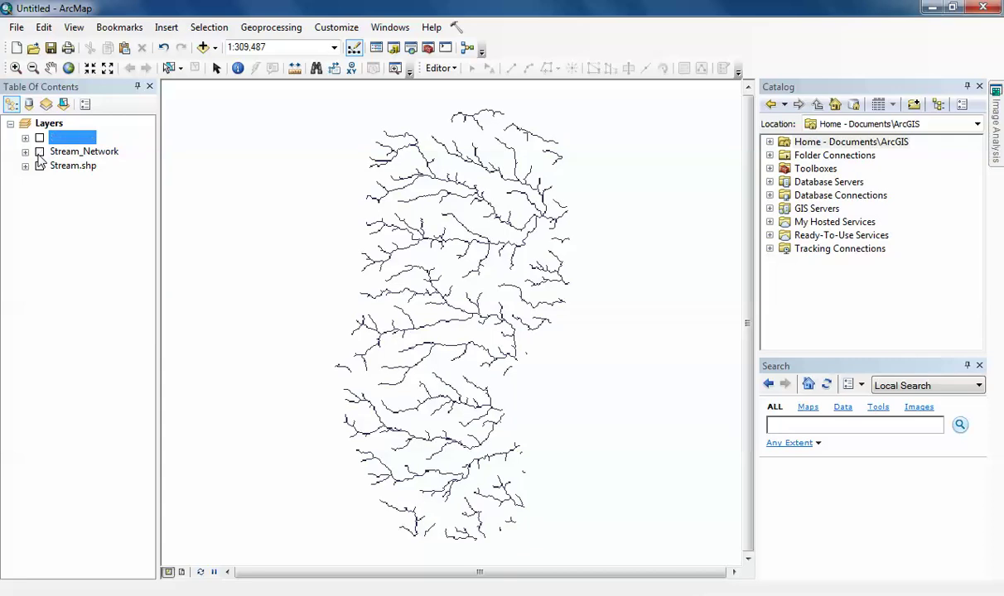
{"action": "left_click", "coordinate": [39, 151]}
{"action": "left_click", "coordinate": [39, 166]}
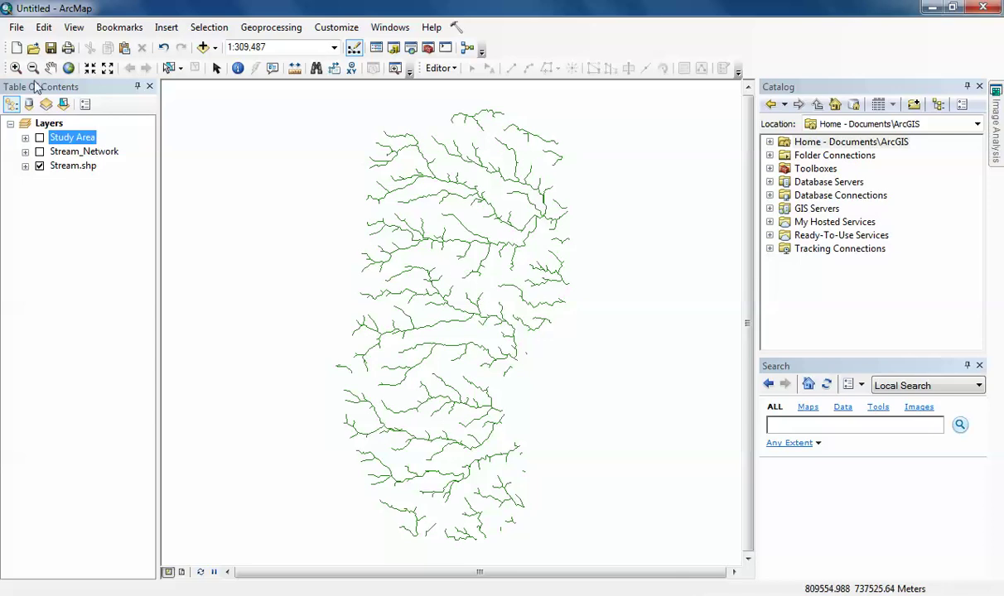
{"action": "left_click", "coordinate": [40, 138]}
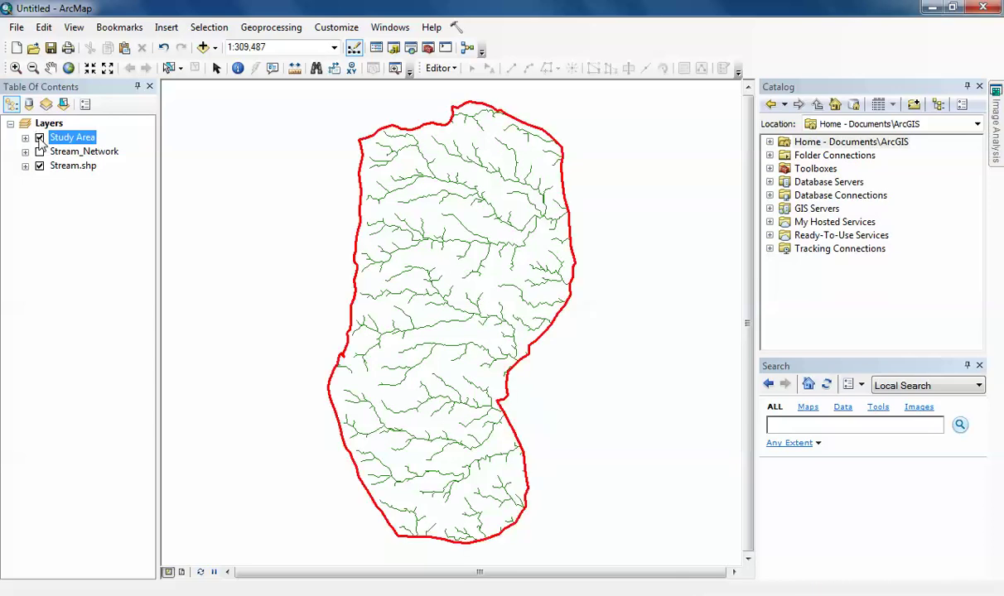
{"action": "left_click", "coordinate": [39, 138]}
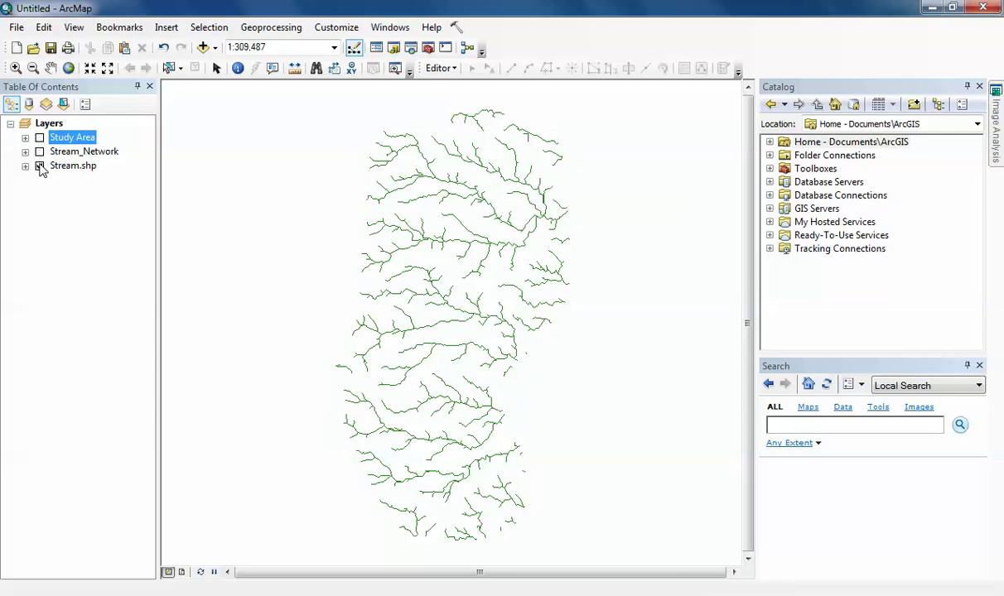
Step: Examine the Stream.shp attribute table, including its Length_KM field, alongside the stream lines on the map
{"action": "right_click", "coordinate": [61, 168]}
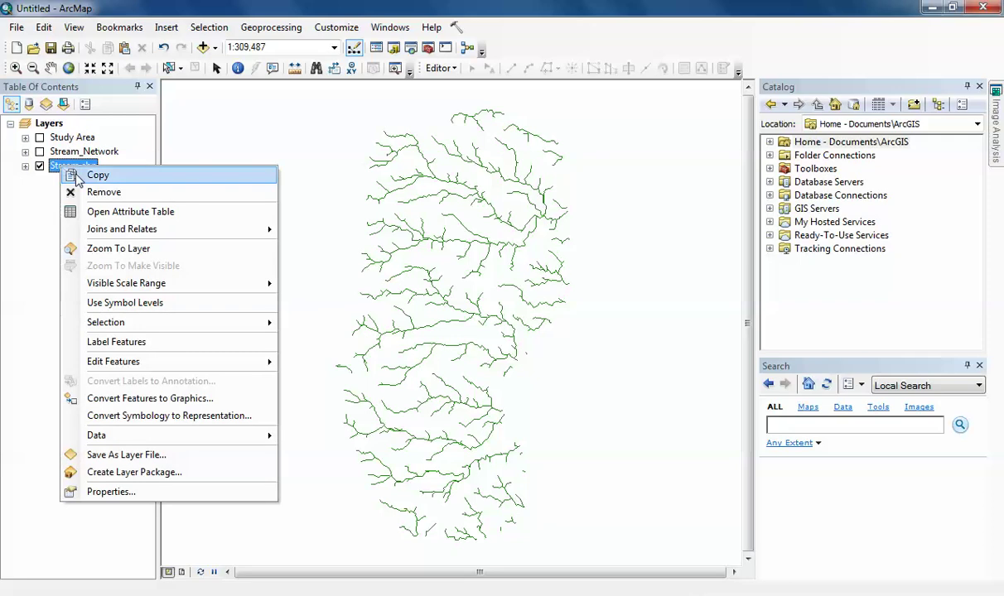
{"action": "left_click", "coordinate": [111, 214]}
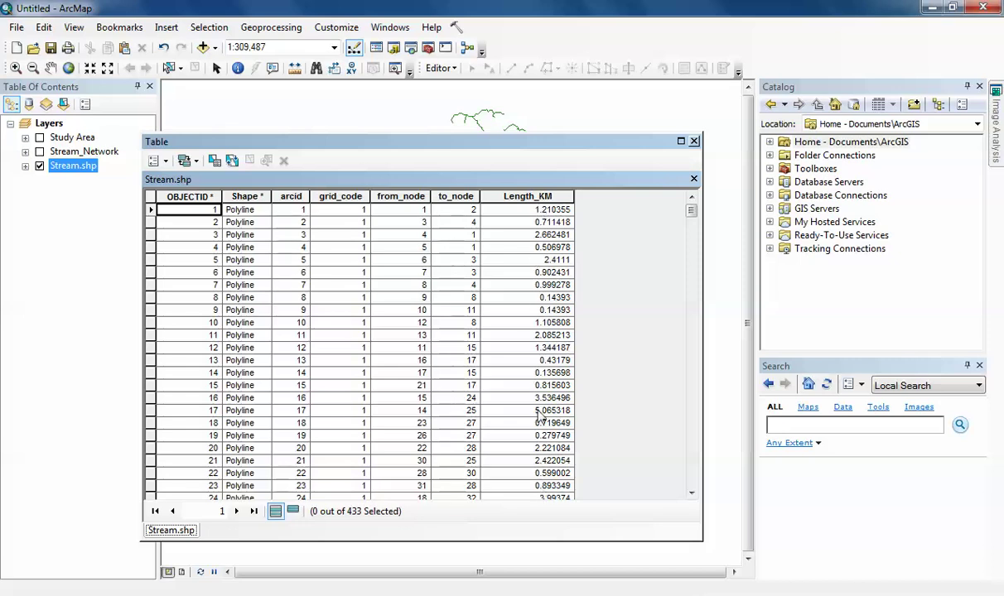
{"action": "left_click_drag", "start_coordinate": [488, 139], "coordinate": [487, 367]}
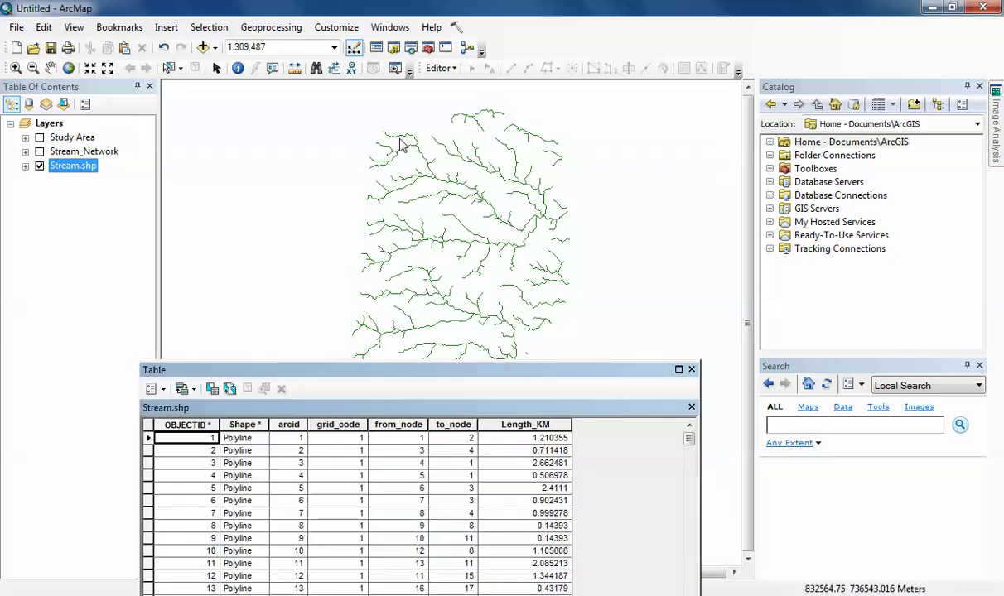
{"action": "left_click_drag", "start_coordinate": [537, 369], "coordinate": [556, 119]}
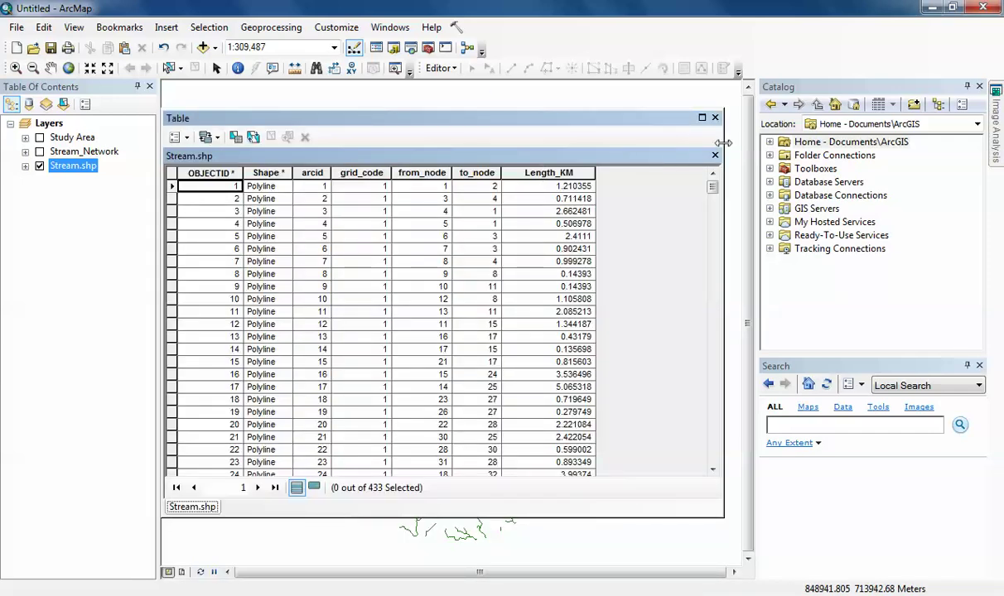
{"action": "left_click", "coordinate": [714, 119]}
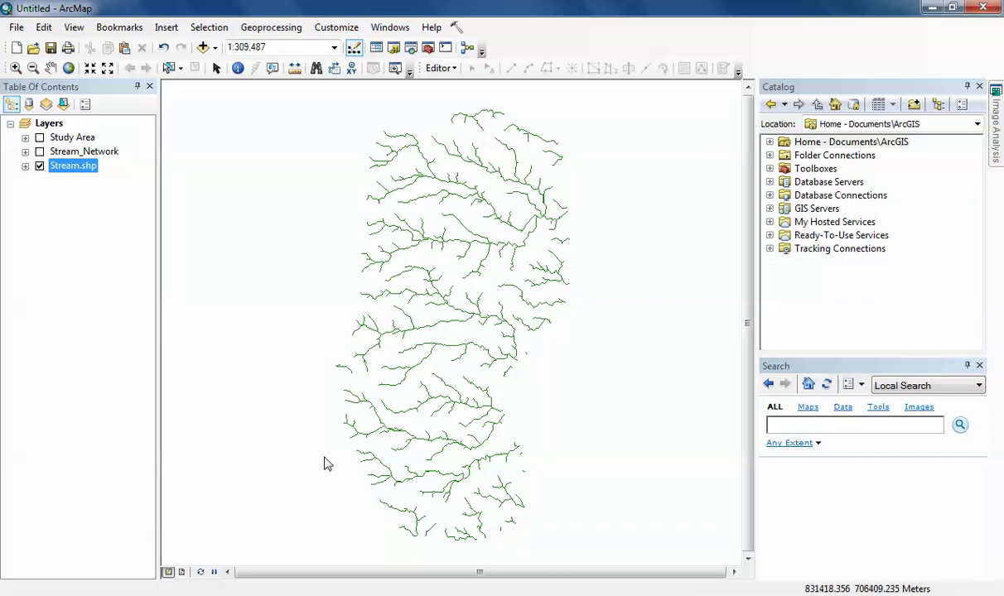
Step: Switch to the Word document to review the drainage density formula, stream length divided by area, and return to ArcMap
{"action": "key", "text": "alt+Tab"}
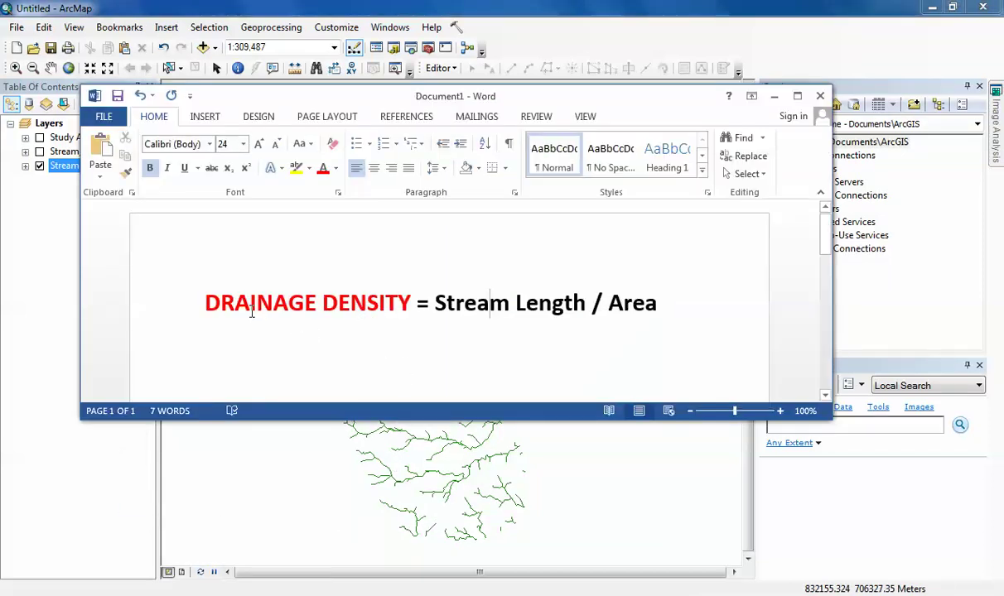
{"action": "left_click_drag", "start_coordinate": [214, 309], "coordinate": [369, 309]}
{"action": "left_click", "coordinate": [508, 314]}
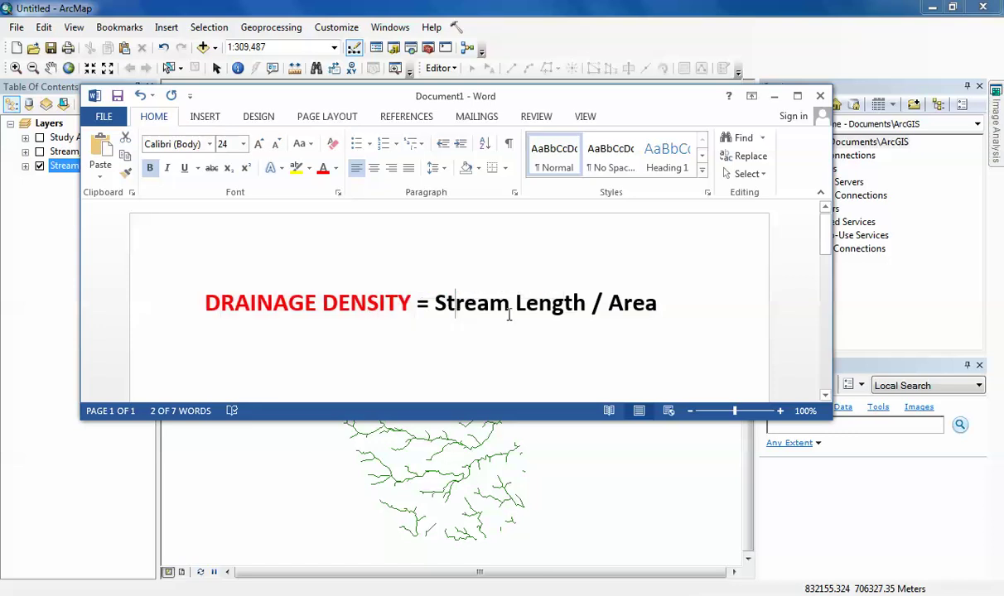
{"action": "left_click_drag", "start_coordinate": [437, 314], "coordinate": [631, 315]}
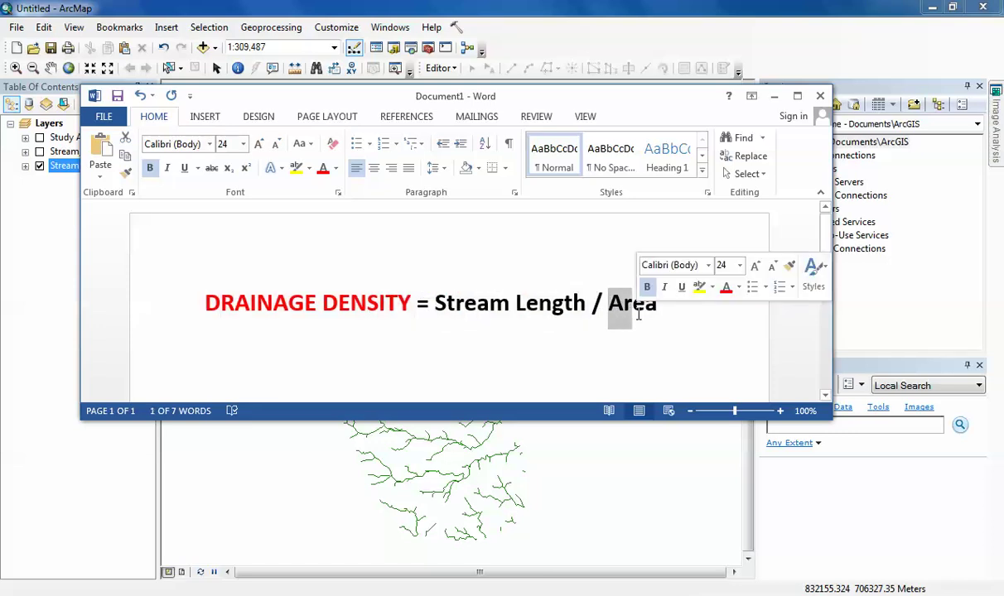
{"action": "left_click", "coordinate": [773, 96]}
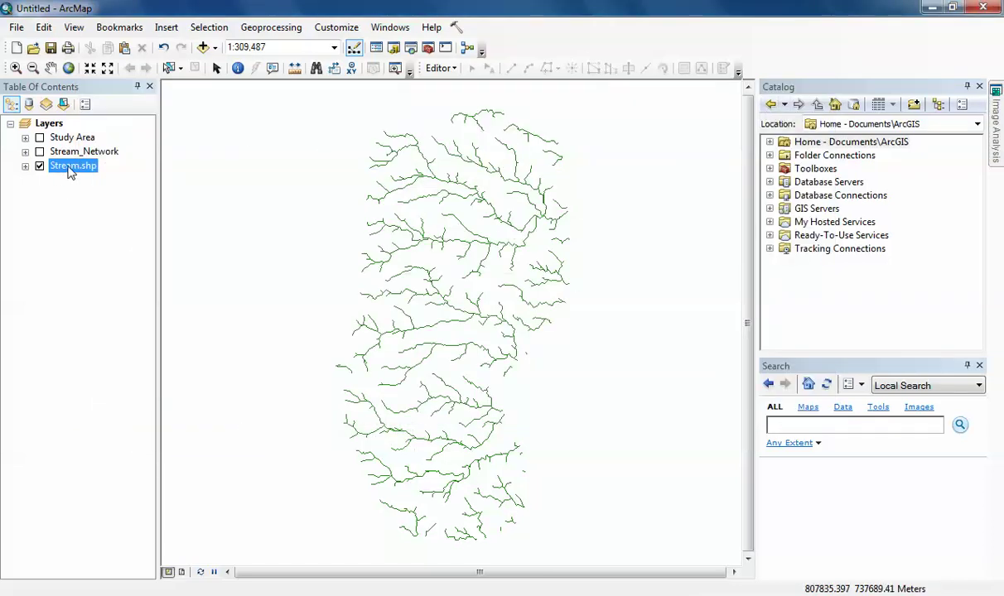
Step: Open the statistics of the Length_KM field in the Stream.shp attribute table
{"action": "right_click", "coordinate": [74, 170]}
{"action": "left_click", "coordinate": [124, 212]}
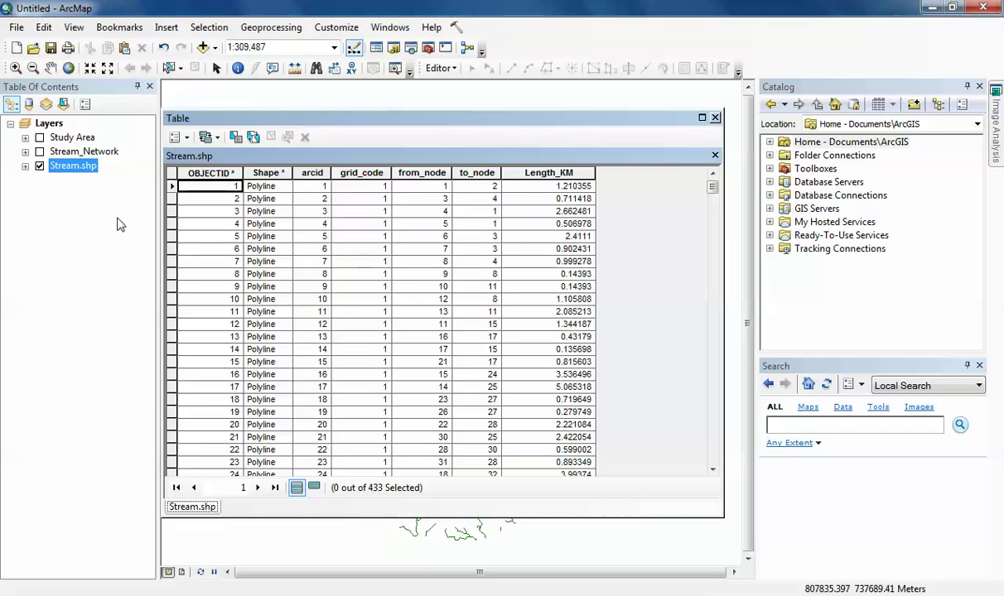
{"action": "right_click", "coordinate": [529, 173]}
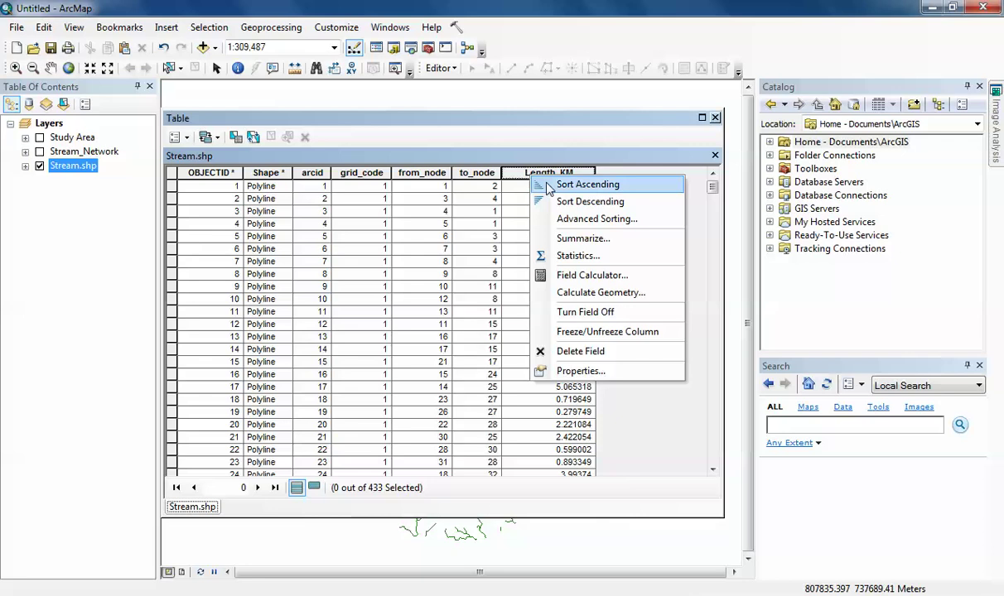
{"action": "left_click", "coordinate": [568, 260]}
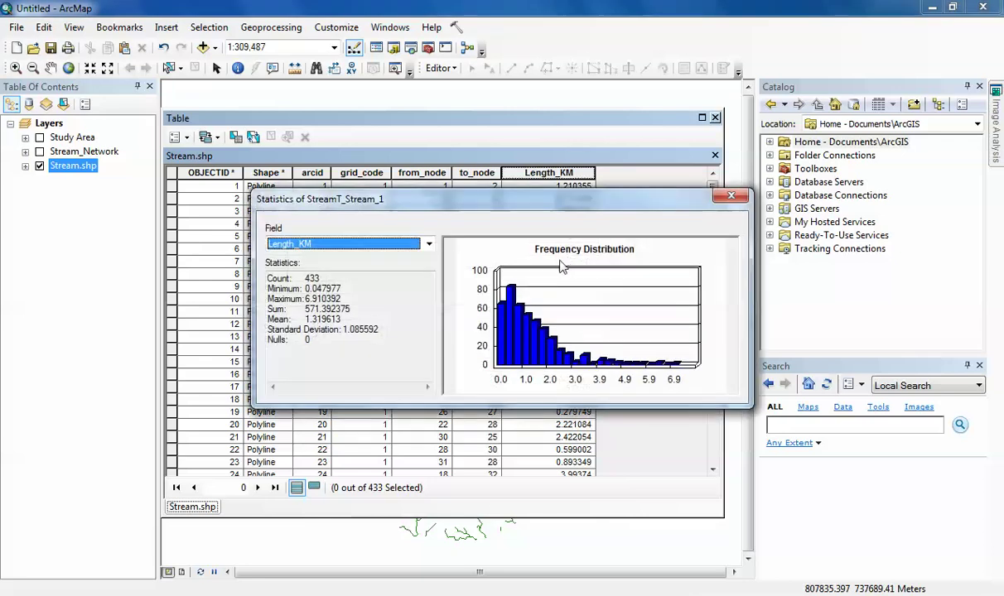
Step: Copy the Sum value from the Length_KM statistics and close both the statistics and the attribute table
{"action": "left_click_drag", "start_coordinate": [303, 310], "coordinate": [350, 309]}
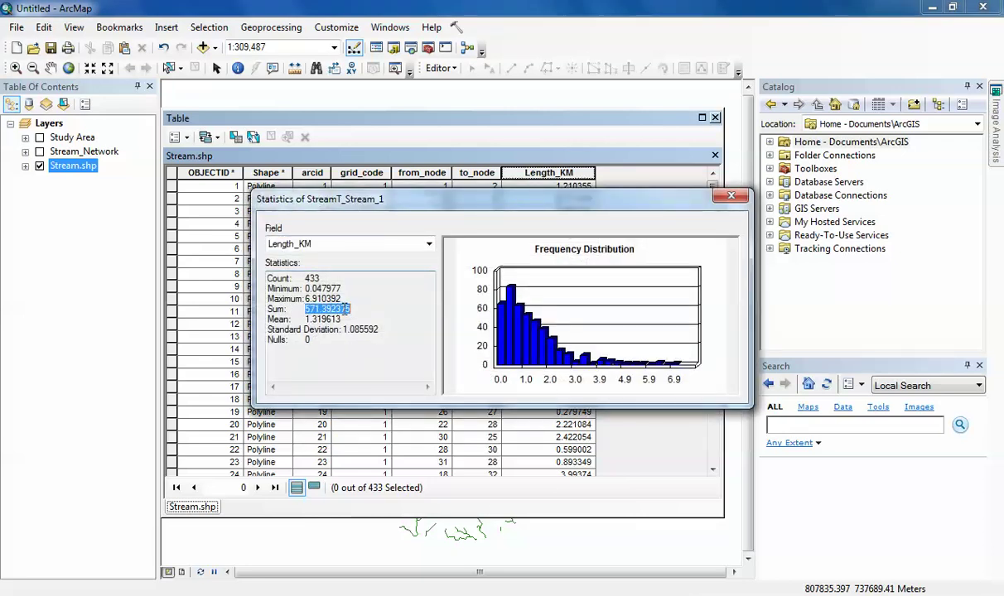
{"action": "right_click", "coordinate": [346, 309]}
{"action": "left_click", "coordinate": [380, 362]}
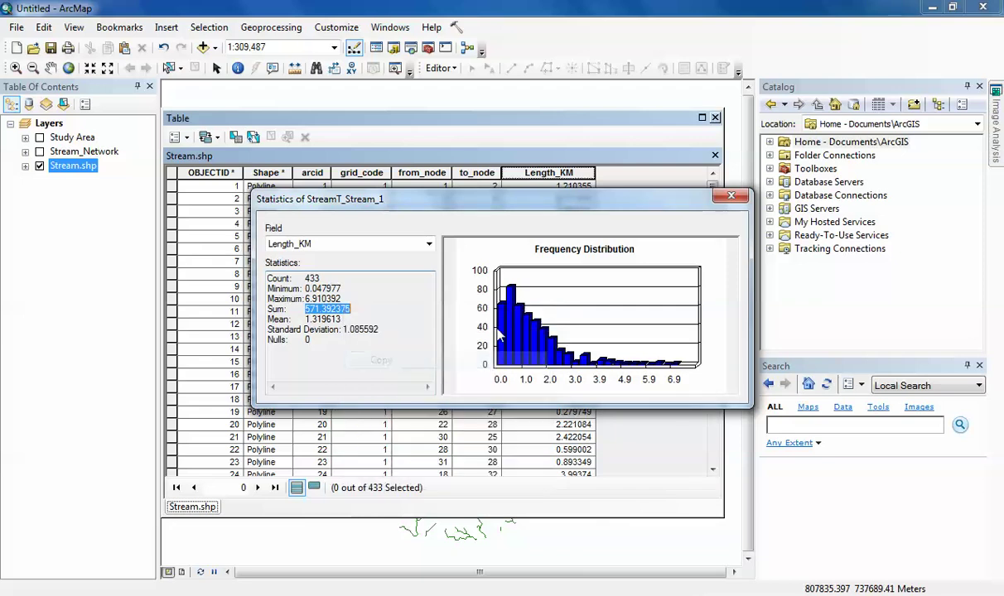
{"action": "left_click", "coordinate": [729, 197]}
{"action": "left_click", "coordinate": [714, 117]}
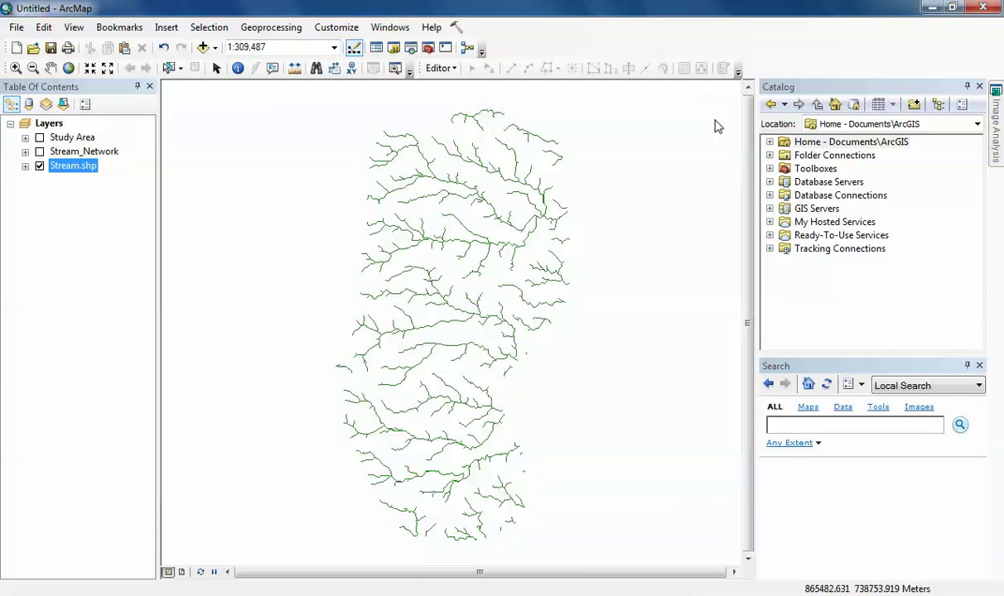
Step: Add a field named DD of type Double to the Study Area attribute table
{"action": "right_click", "coordinate": [80, 140]}
{"action": "left_click", "coordinate": [139, 192]}
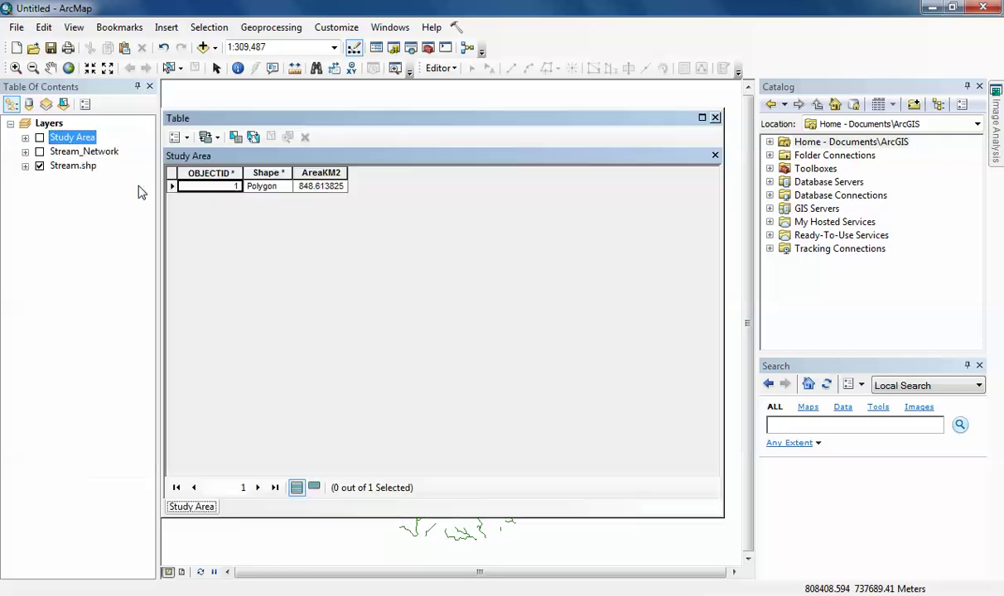
{"action": "left_click", "coordinate": [186, 137]}
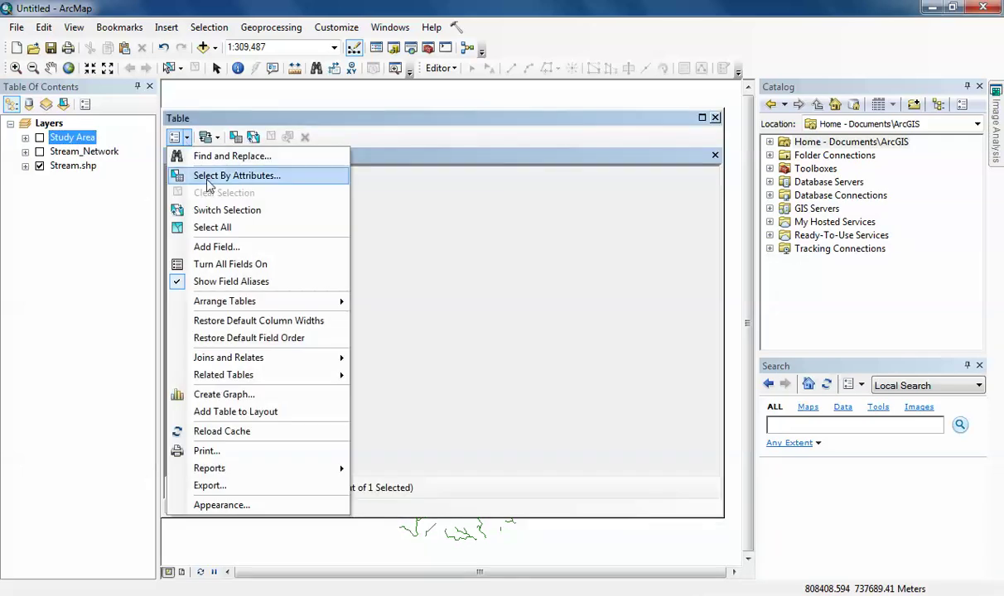
{"action": "left_click", "coordinate": [222, 247]}
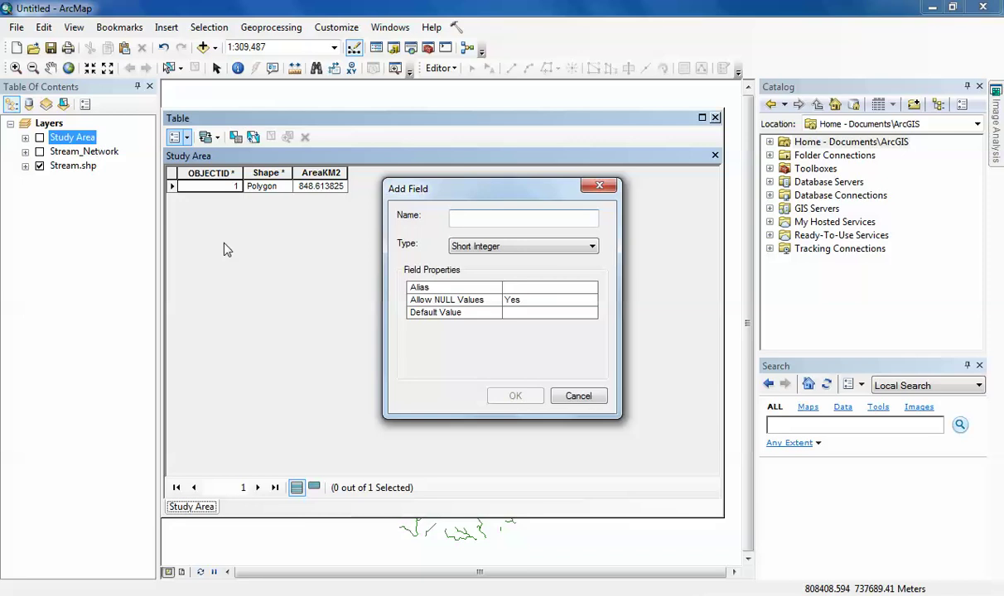
{"action": "type", "text": "DD"}
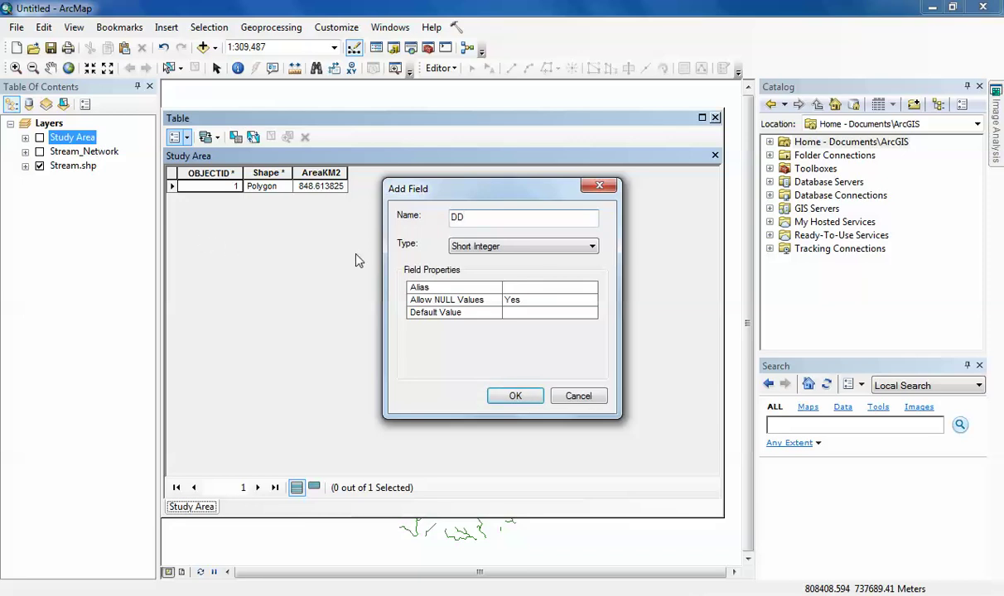
{"action": "left_click", "coordinate": [468, 246]}
{"action": "left_click", "coordinate": [461, 292]}
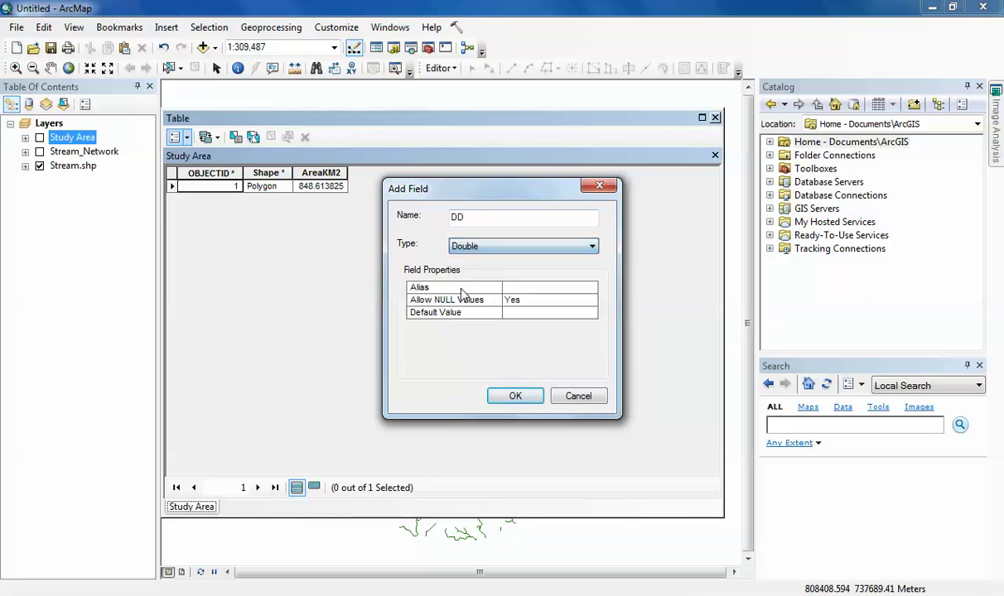
{"action": "left_click", "coordinate": [516, 396]}
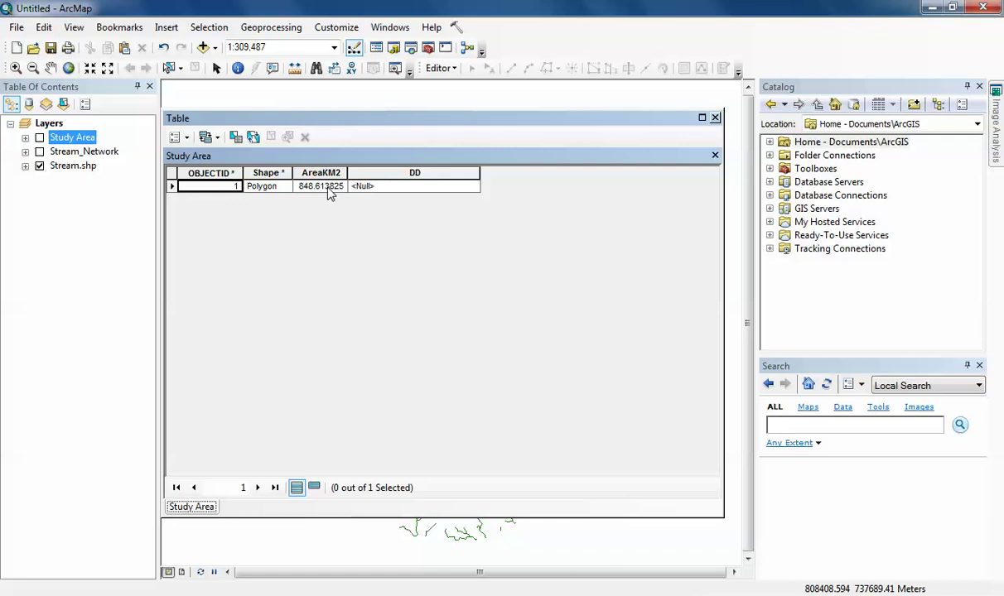
Step: Calculate the DD field with the expression 571.392375 / [AreaKM2], using the copied stream length sum, and close the table
{"action": "left_click", "coordinate": [367, 169]}
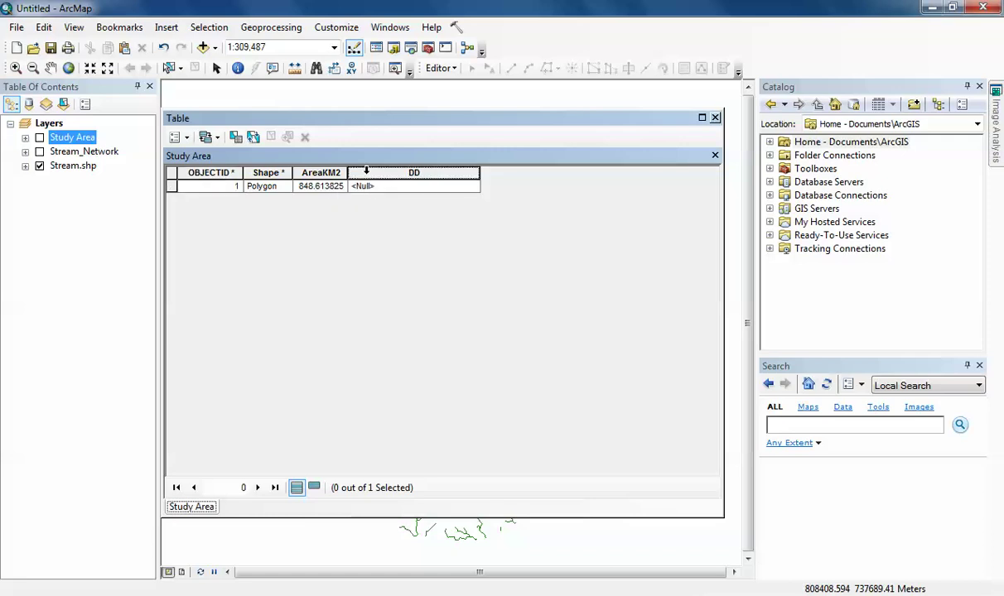
{"action": "right_click", "coordinate": [368, 169]}
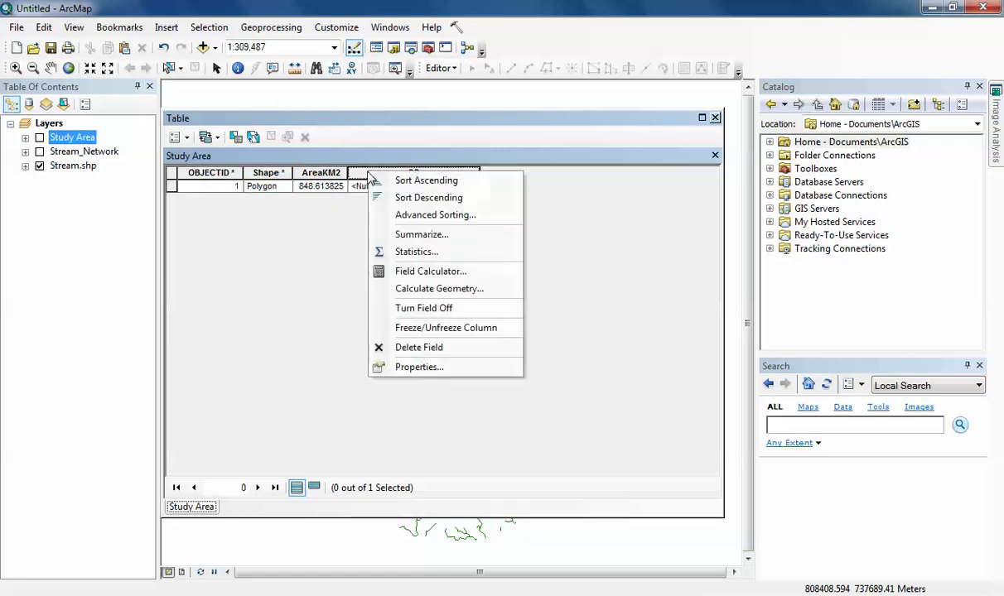
{"action": "left_click", "coordinate": [414, 272]}
{"action": "left_click", "coordinate": [464, 332]}
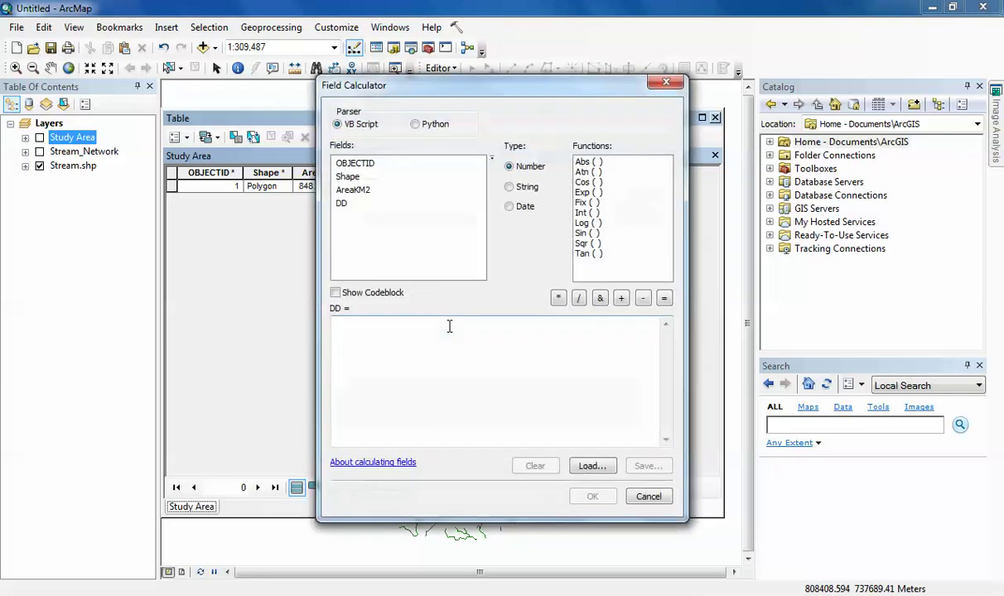
{"action": "right_click", "coordinate": [356, 331]}
{"action": "left_click", "coordinate": [405, 398]}
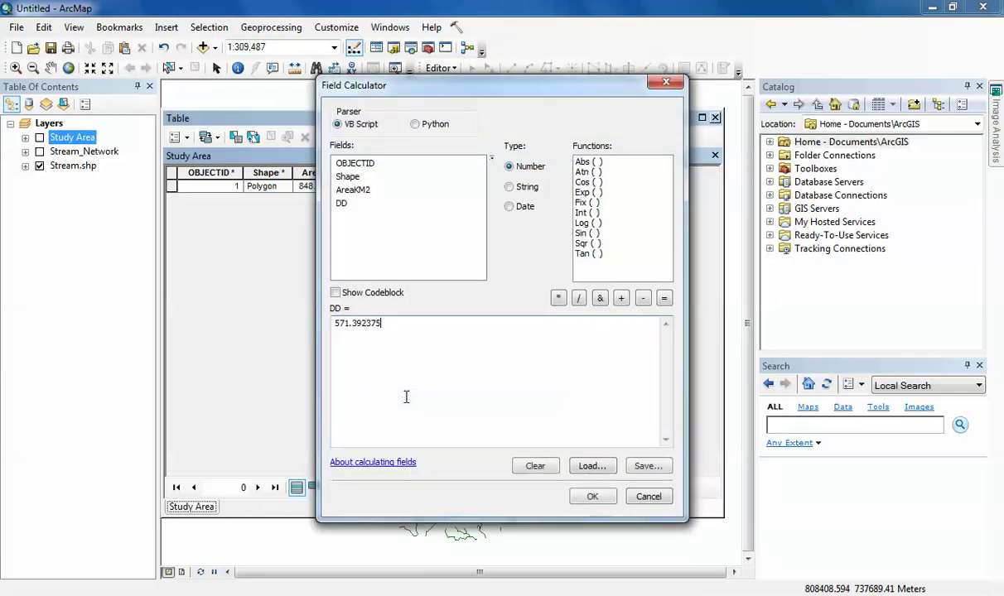
{"action": "left_click", "coordinate": [578, 298]}
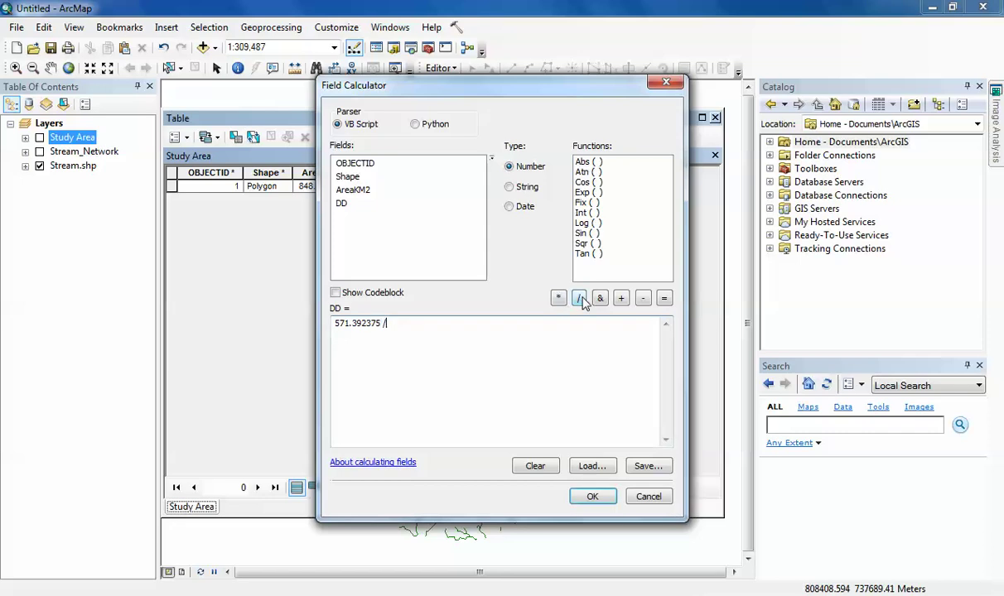
{"action": "double_click", "coordinate": [354, 190]}
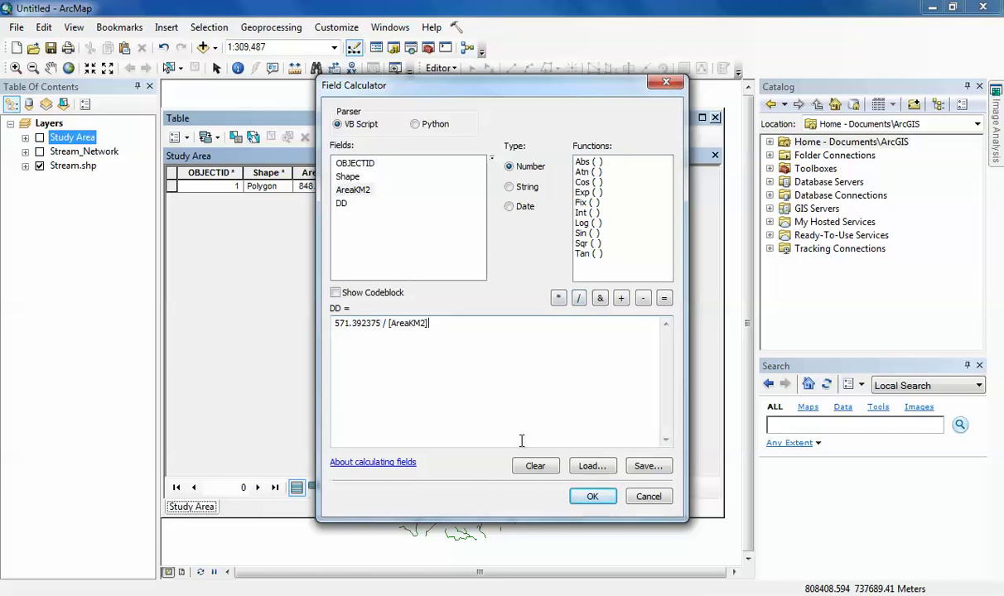
{"action": "left_click", "coordinate": [602, 501]}
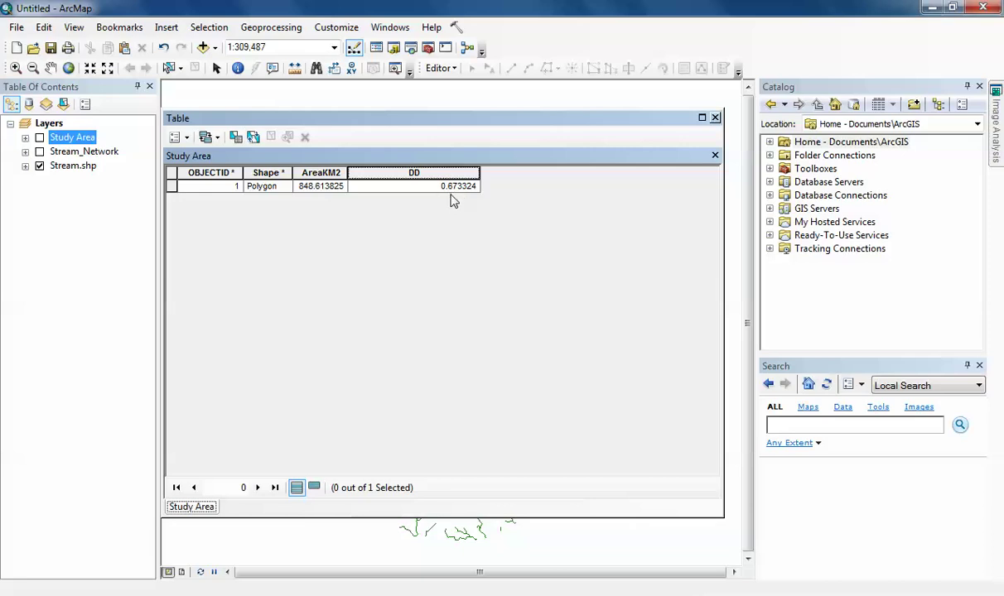
{"action": "left_click", "coordinate": [715, 119]}
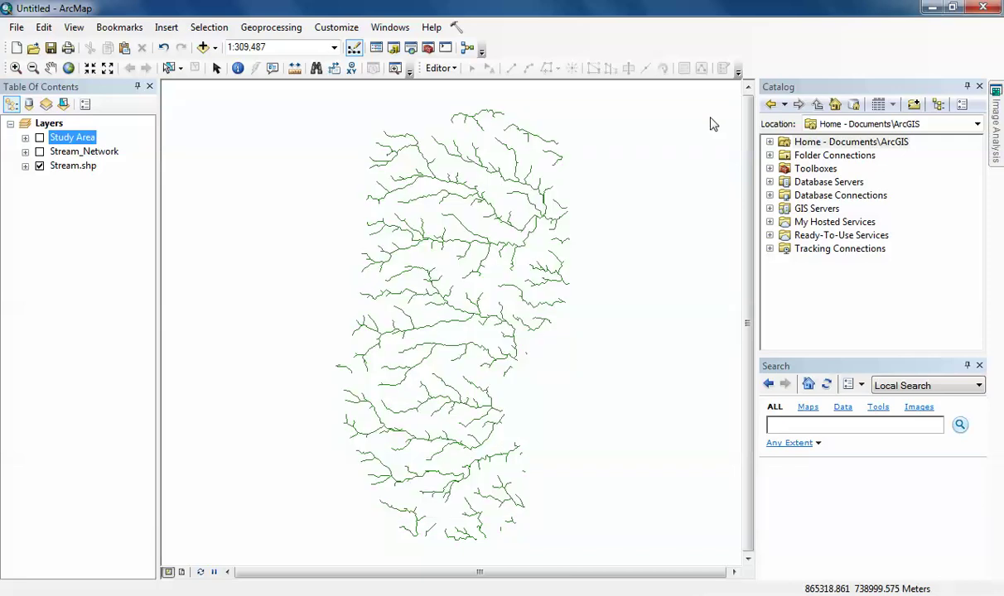
Step: Review the attribute tables of Stream.shp and Study Area, checking the DD value, and close them
{"action": "right_click", "coordinate": [74, 166]}
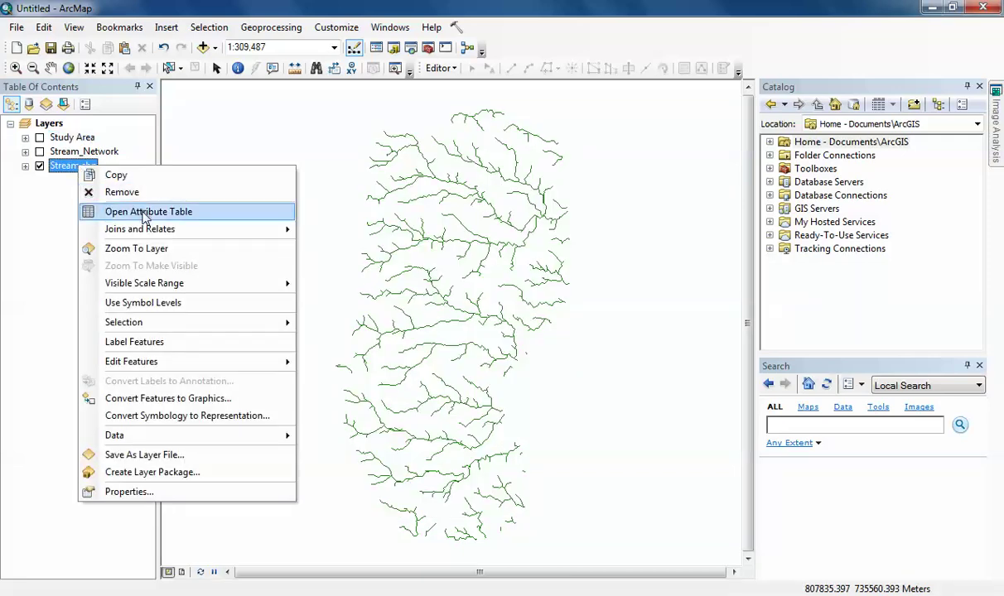
{"action": "left_click", "coordinate": [145, 214]}
{"action": "left_click", "coordinate": [715, 118]}
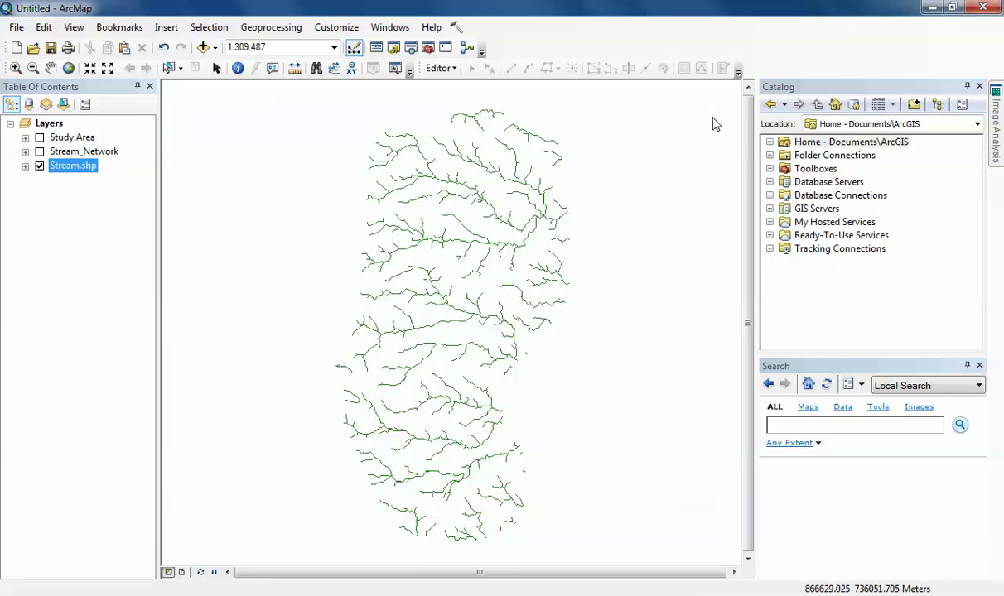
{"action": "right_click", "coordinate": [77, 152]}
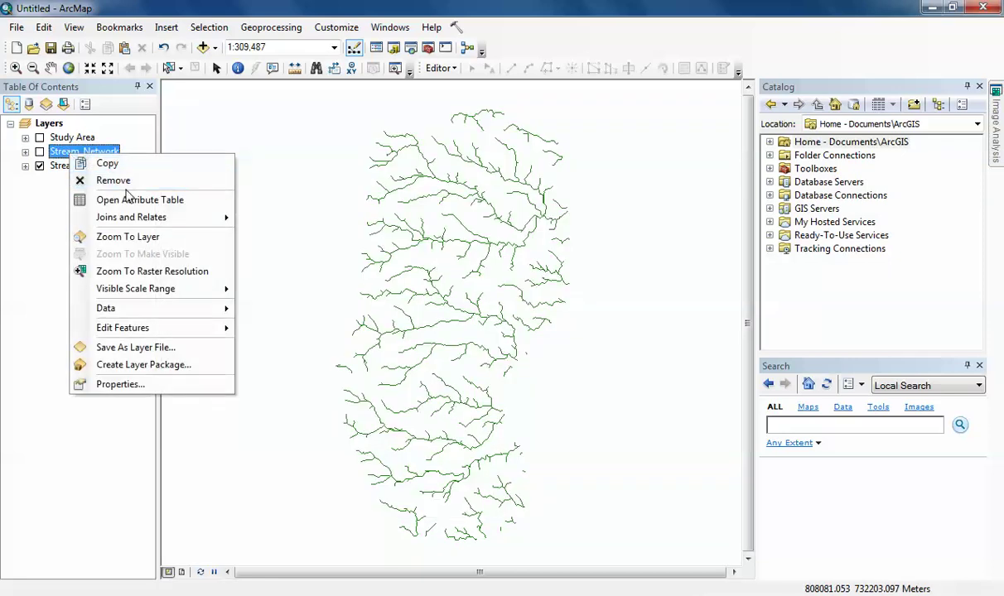
{"action": "right_click", "coordinate": [85, 139]}
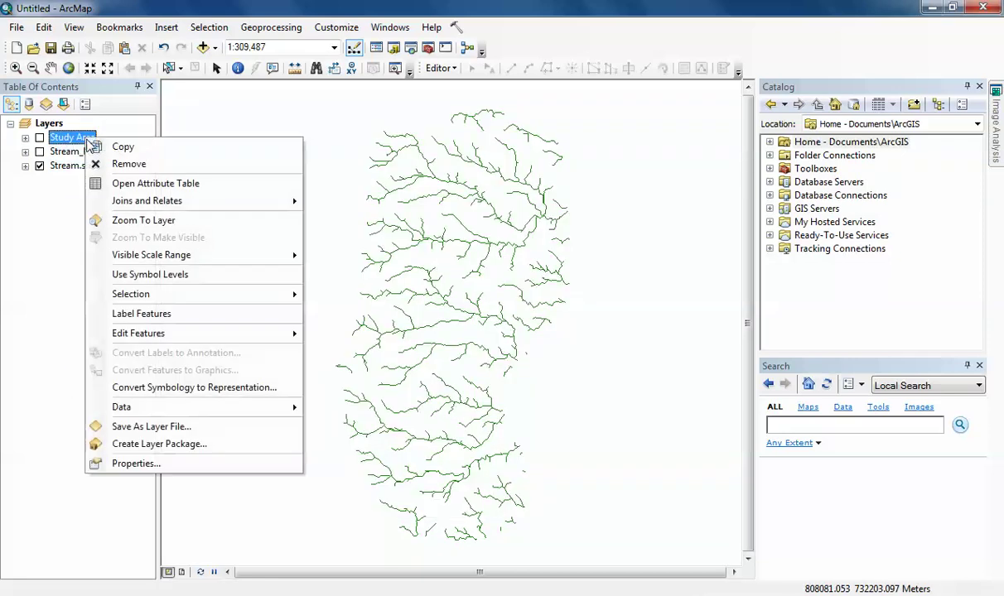
{"action": "left_click", "coordinate": [134, 196]}
{"action": "left_click", "coordinate": [391, 188]}
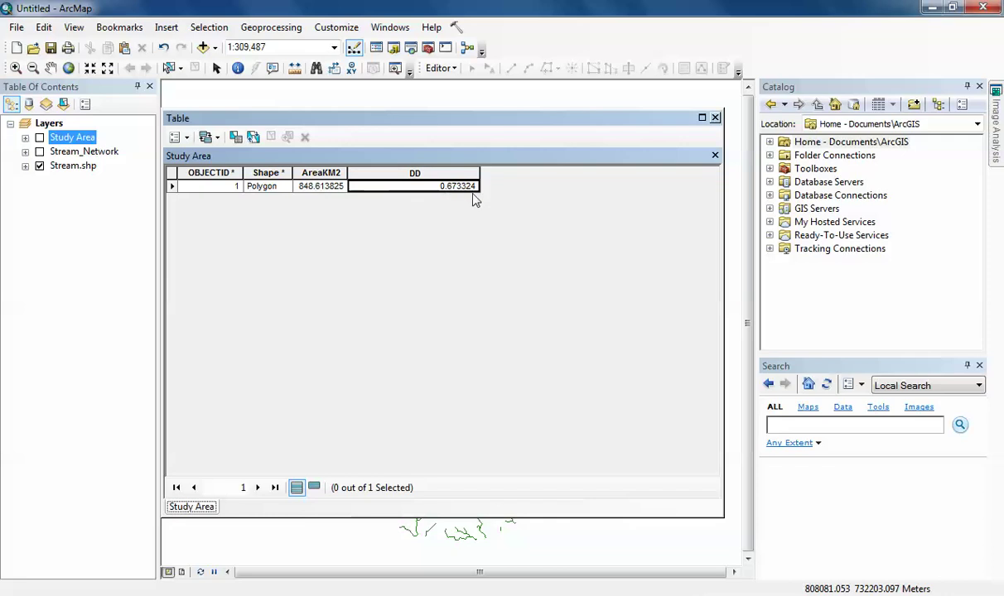
{"action": "left_click", "coordinate": [715, 119]}
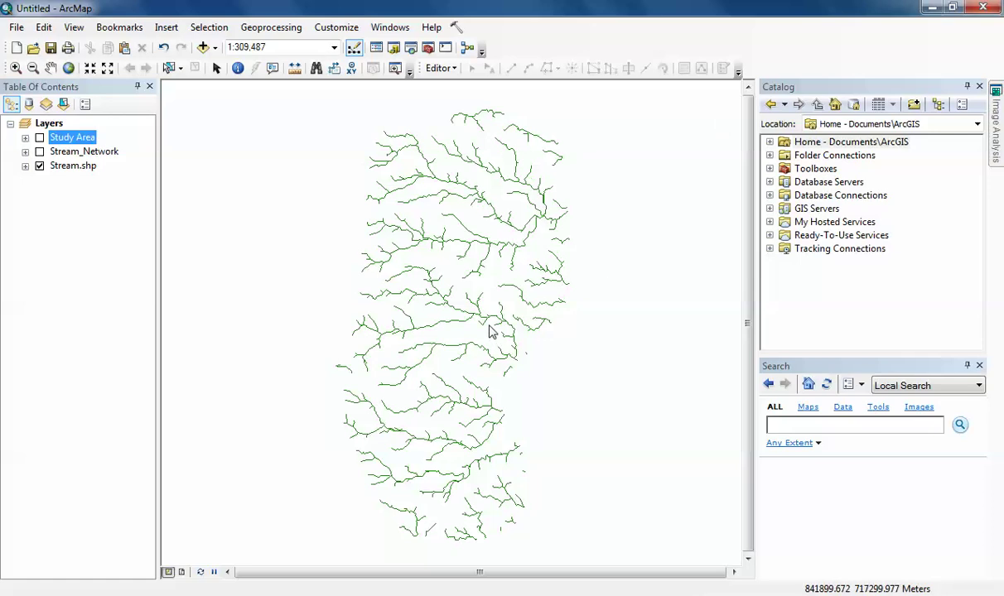
Step: Search for the Focal Statistics tool with "focal", open it and set Stream_Network as the input raster
{"action": "left_click", "coordinate": [803, 424]}
{"action": "type", "text": "focal"}
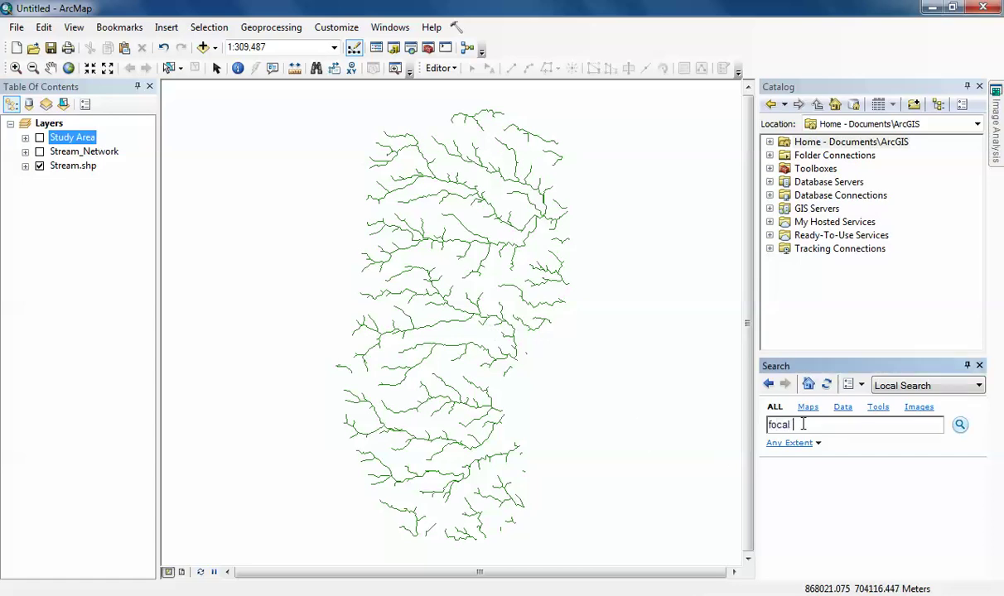
{"action": "key", "text": "Return"}
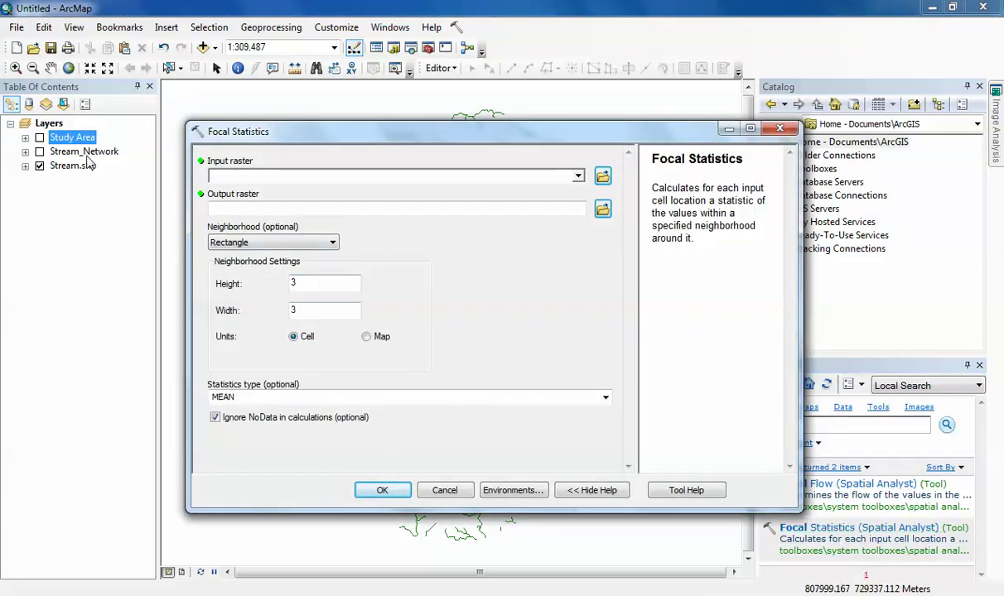
{"action": "left_click_drag", "start_coordinate": [85, 152], "coordinate": [235, 186]}
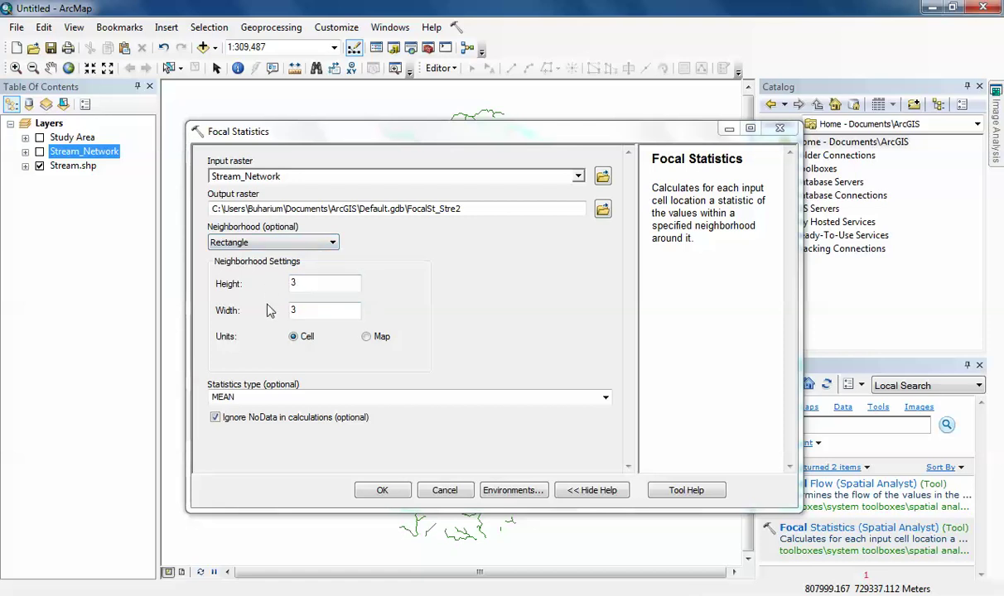
Step: Review the neighborhood help for Focal Statistics and set the neighborhood shape to Circle
{"action": "left_click", "coordinate": [291, 307]}
{"action": "left_click", "coordinate": [331, 243]}
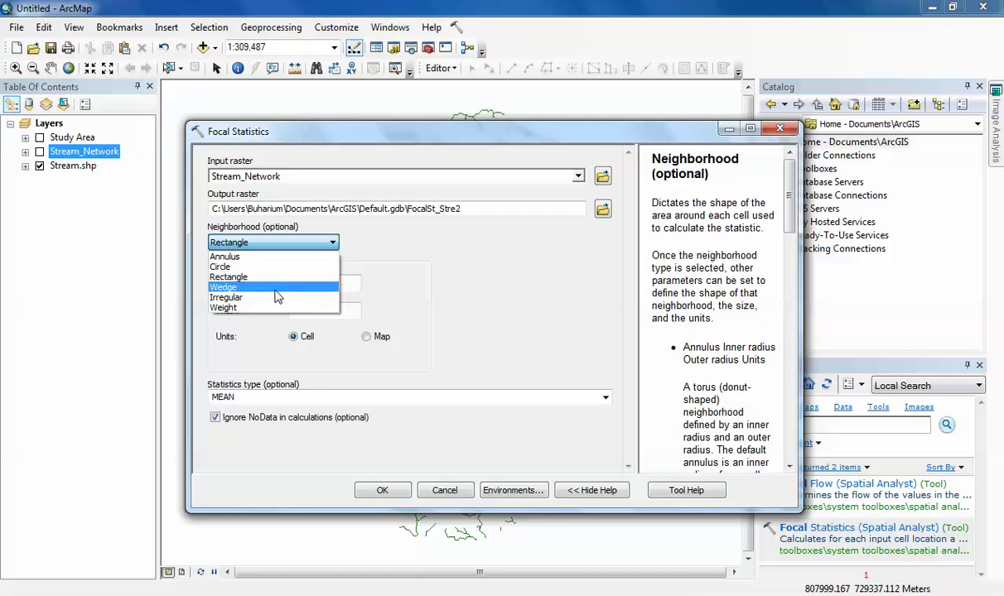
{"action": "left_click", "coordinate": [697, 328]}
{"action": "scroll", "coordinate": [733, 344], "scroll_direction": "down", "scroll_amount": 3}
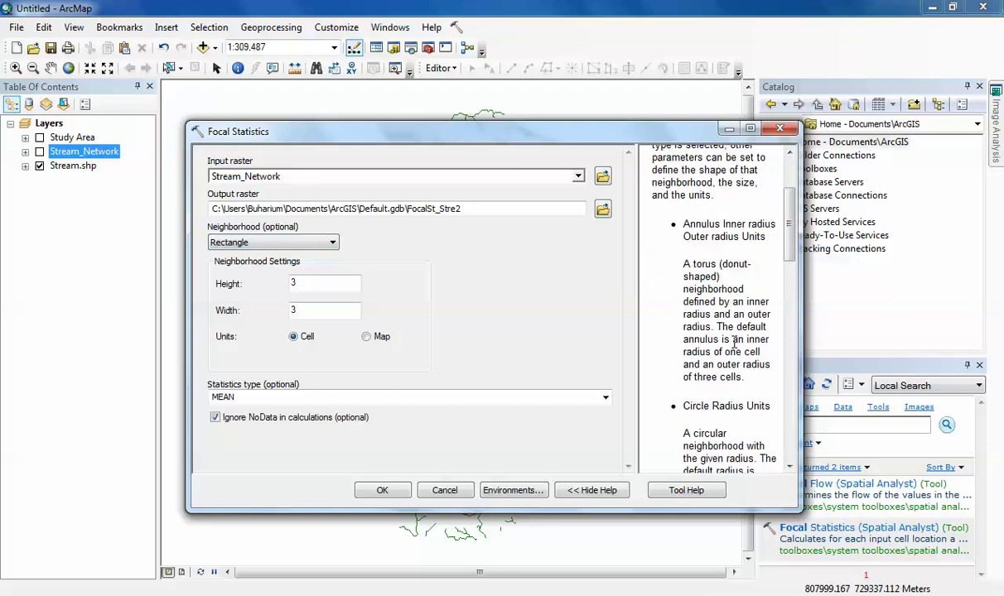
{"action": "scroll", "coordinate": [733, 344], "scroll_direction": "down", "scroll_amount": 2}
{"action": "scroll", "coordinate": [733, 344], "scroll_direction": "up", "scroll_amount": 6}
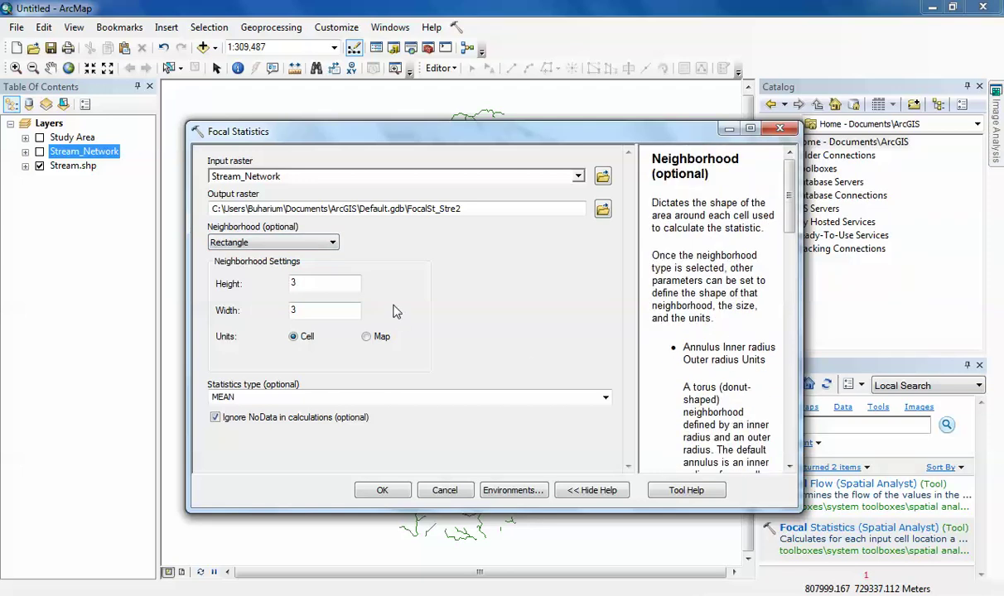
{"action": "left_click", "coordinate": [332, 243]}
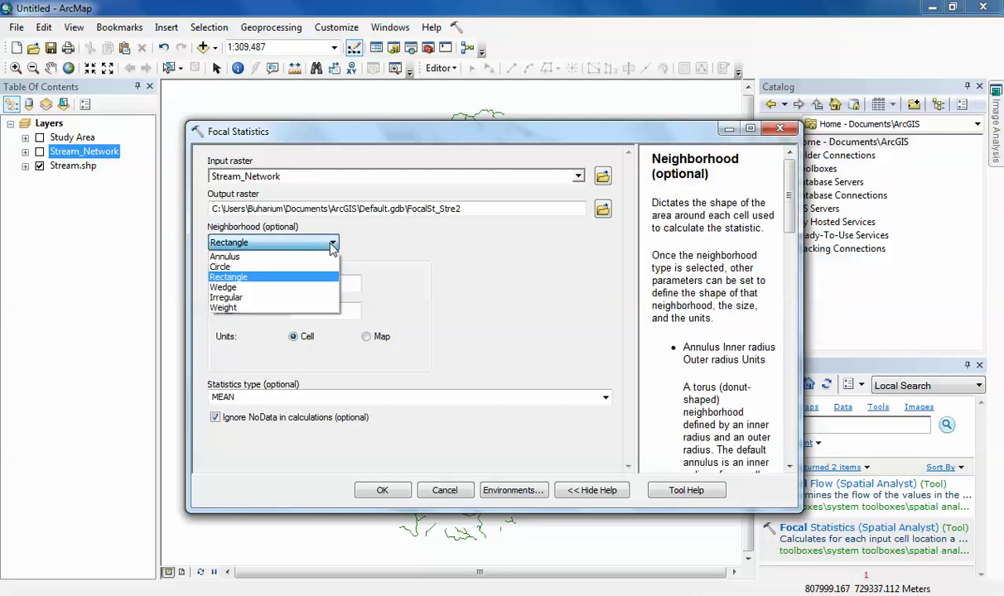
{"action": "left_click", "coordinate": [304, 266]}
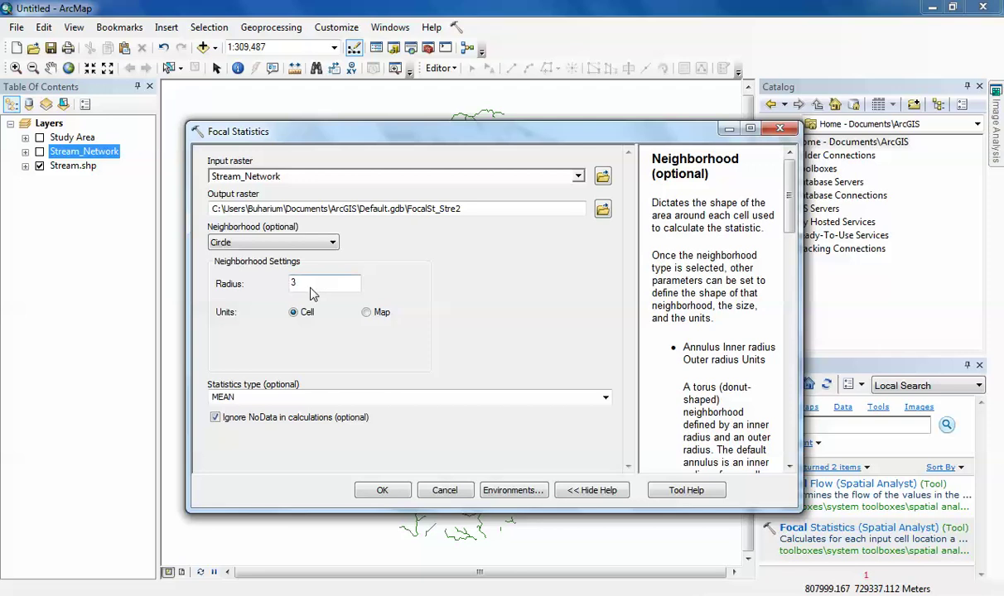
Step: Set the Focal Statistics type to SUM and the circle radius to 20 cells
{"action": "double_click", "coordinate": [293, 283]}
{"action": "left_click", "coordinate": [606, 399]}
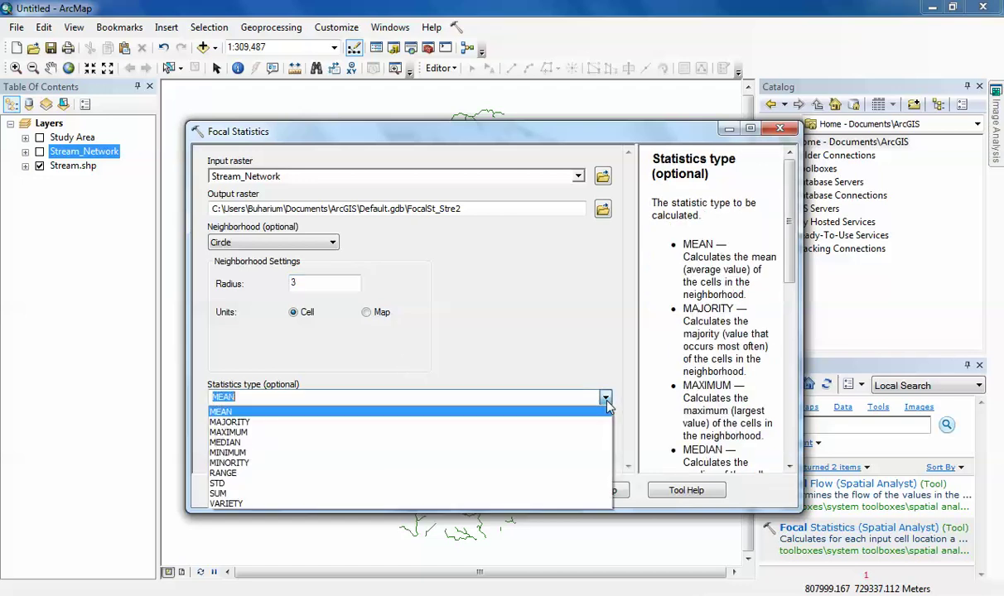
{"action": "left_click", "coordinate": [559, 493]}
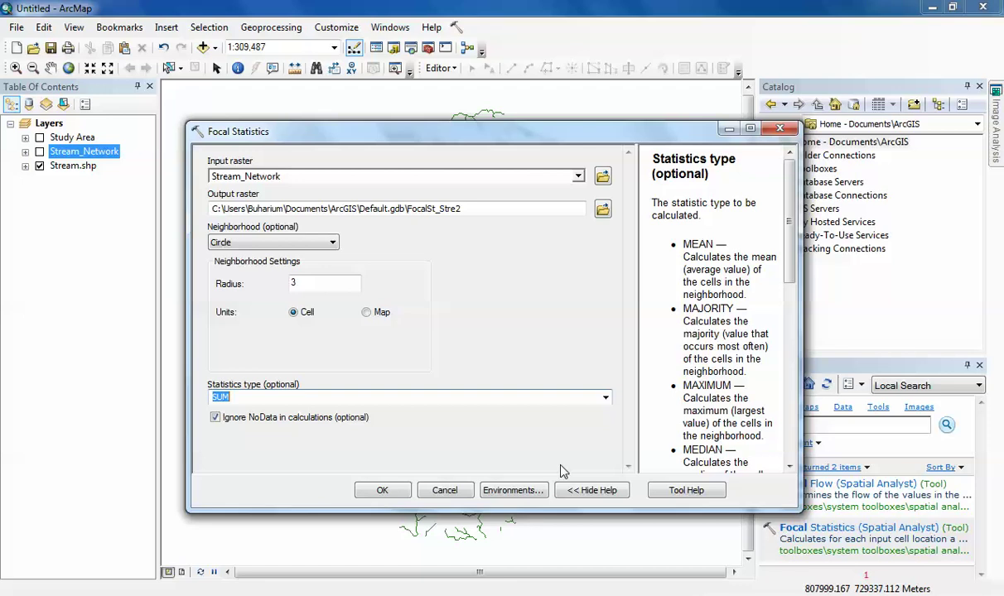
{"action": "double_click", "coordinate": [302, 286]}
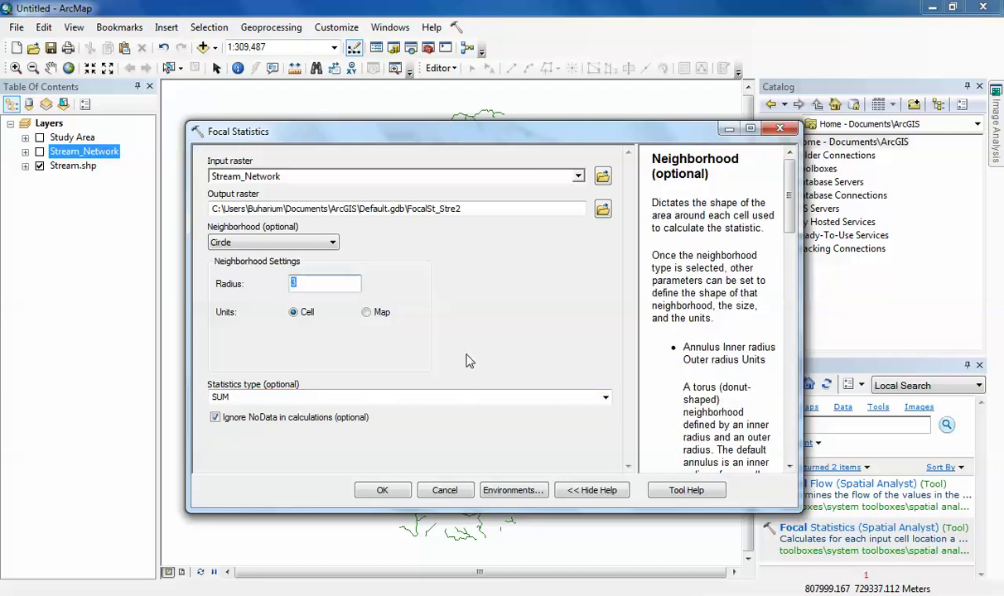
{"action": "type", "text": "20"}
Step: Check the stream map behind the dialog, run Focal Statistics on Stream_Network and close the completion report
{"action": "left_click_drag", "start_coordinate": [395, 126], "coordinate": [396, 571]}
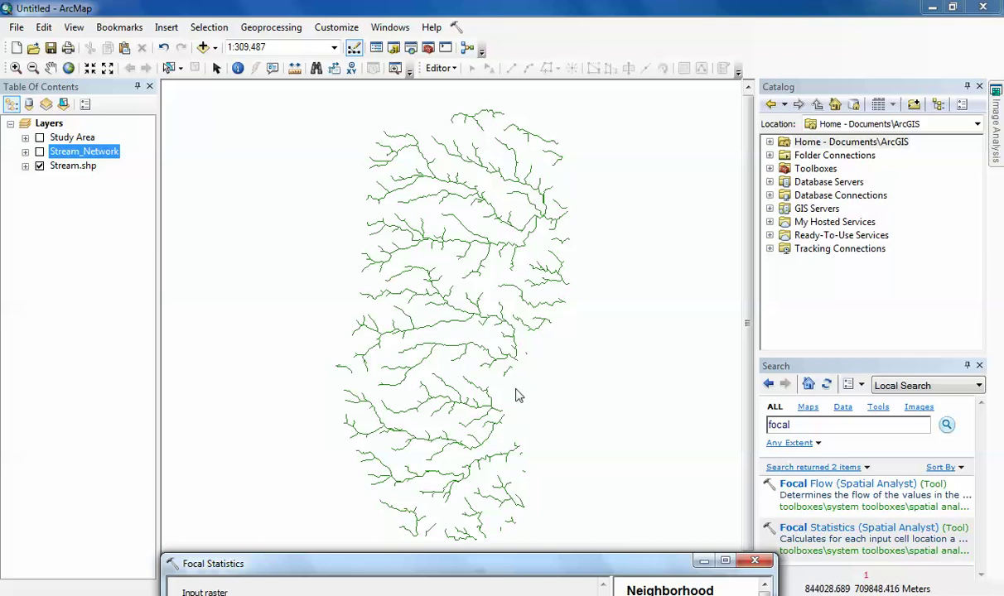
{"action": "left_click_drag", "start_coordinate": [544, 568], "coordinate": [533, 133]}
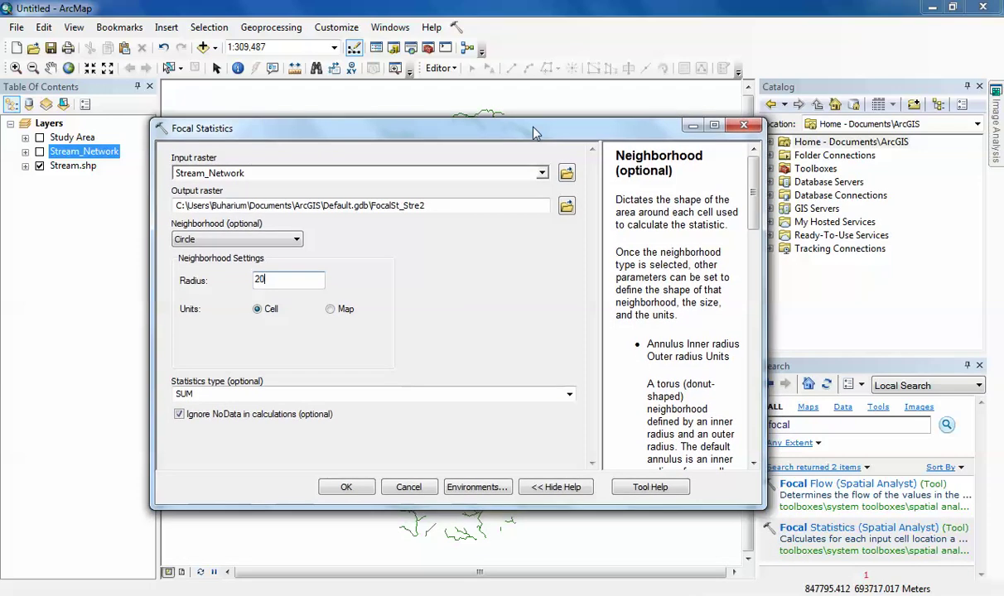
{"action": "left_click", "coordinate": [365, 488]}
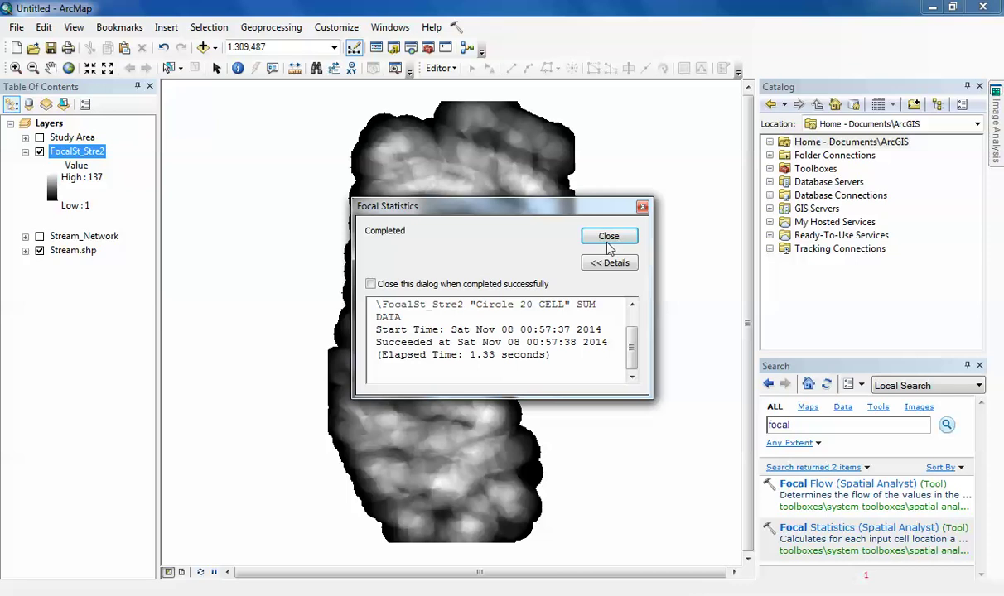
{"action": "left_click", "coordinate": [605, 236]}
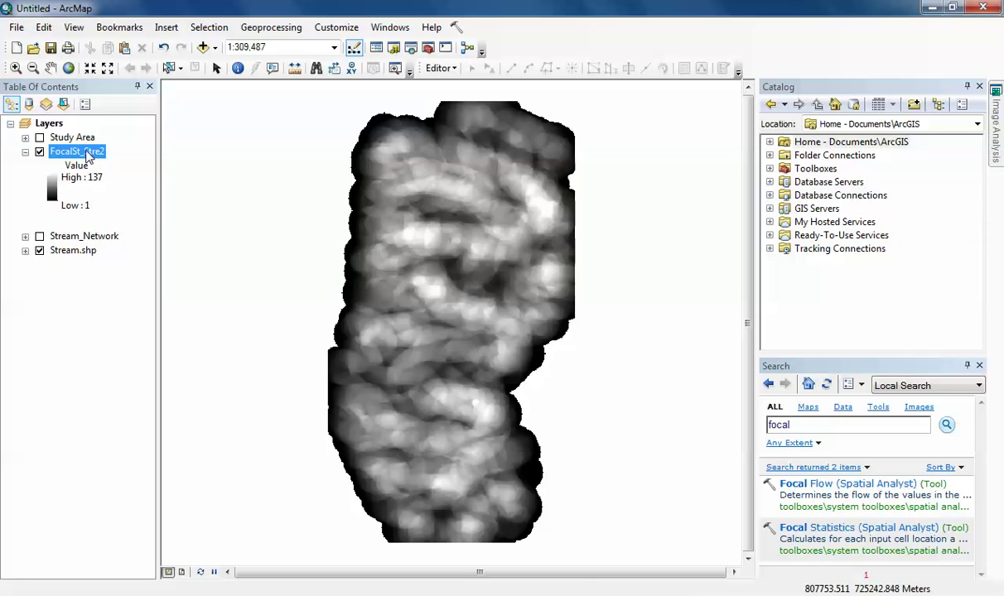
Step: Search for "reclassify", open the Spatial Analyst Reclassify tool and set FocalSt_Stre2 as its input raster
{"action": "left_click_drag", "start_coordinate": [793, 427], "coordinate": [766, 425]}
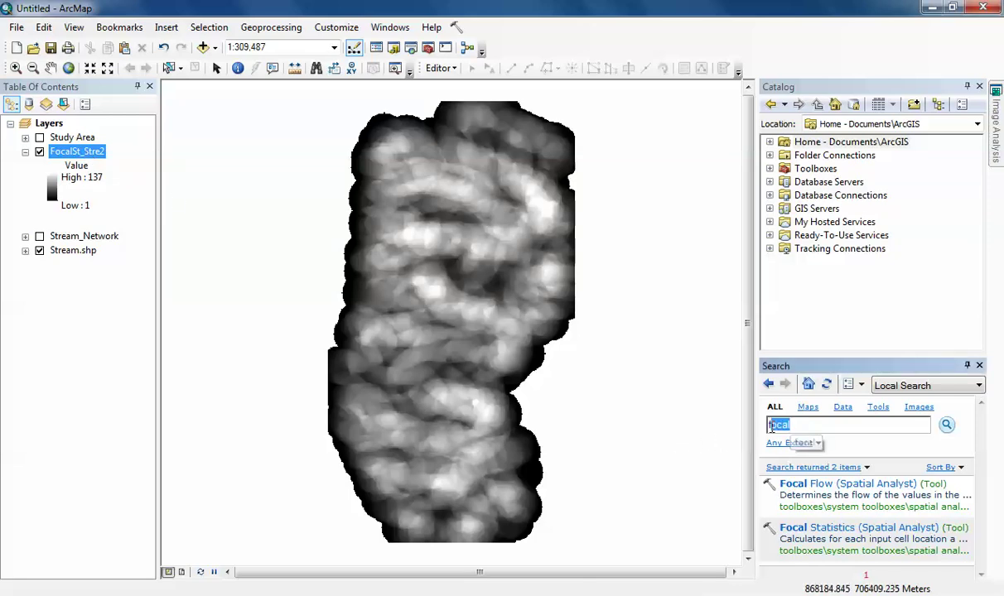
{"action": "type", "text": "rec"}
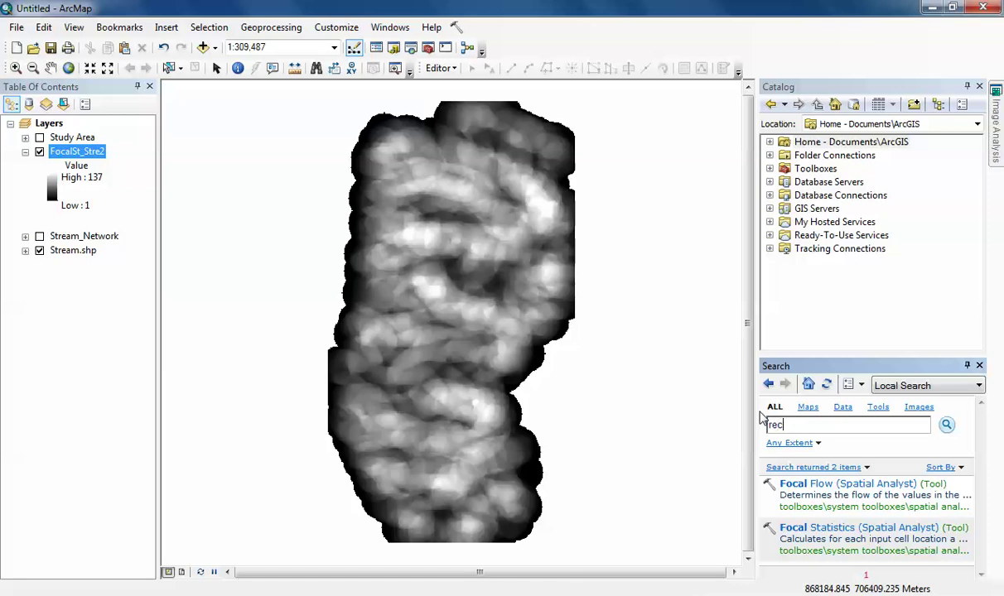
{"action": "type", "text": "lassify"}
{"action": "key", "text": "Return"}
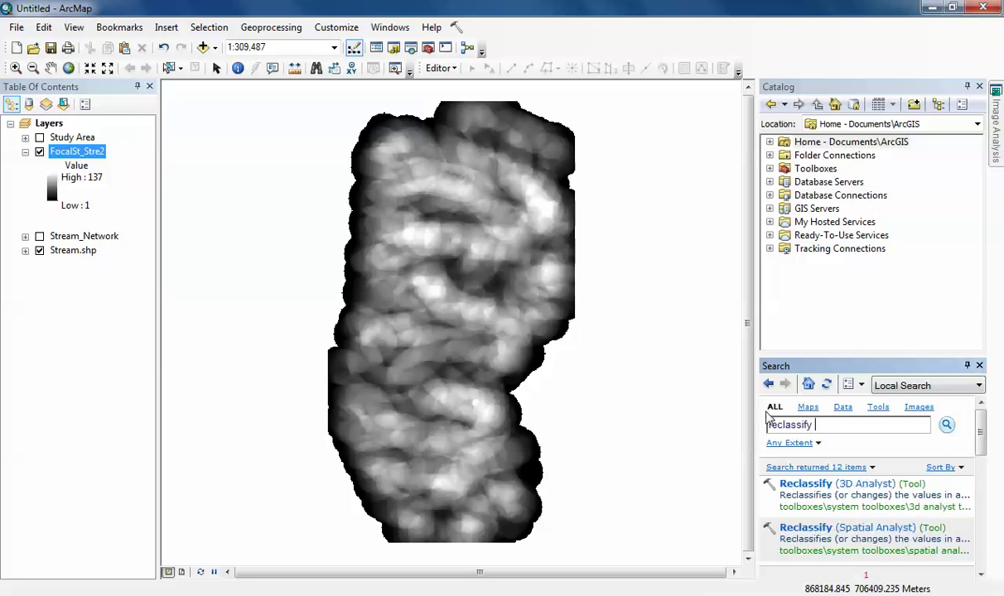
{"action": "left_click", "coordinate": [875, 532]}
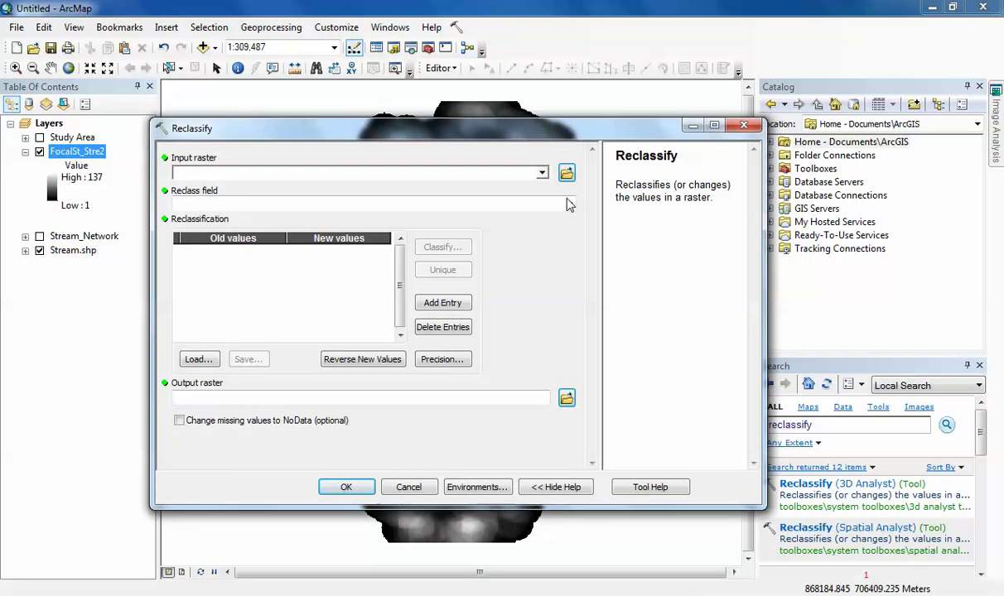
{"action": "left_click_drag", "start_coordinate": [516, 132], "coordinate": [555, 91]}
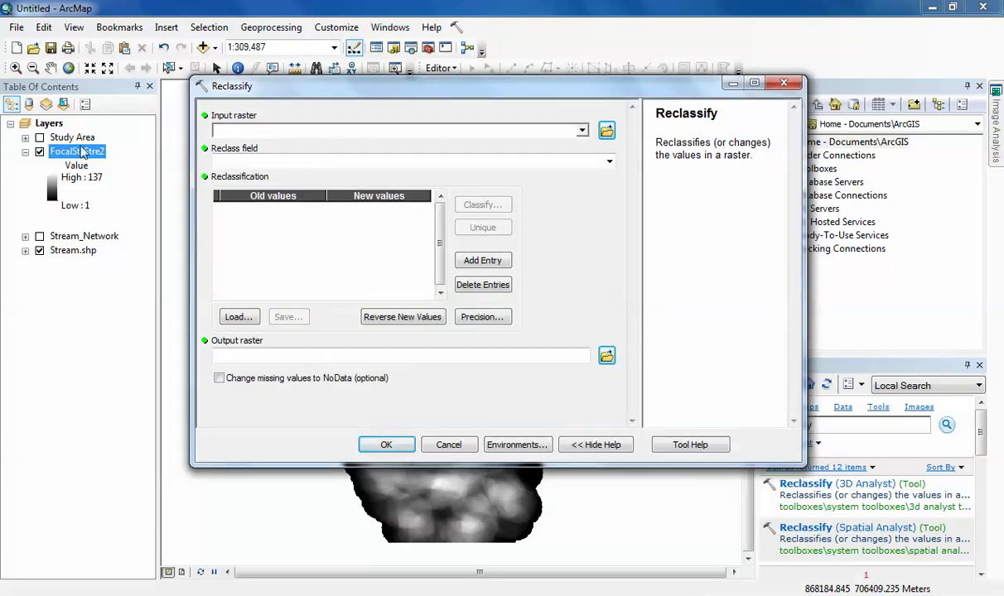
{"action": "left_click_drag", "start_coordinate": [81, 155], "coordinate": [238, 132]}
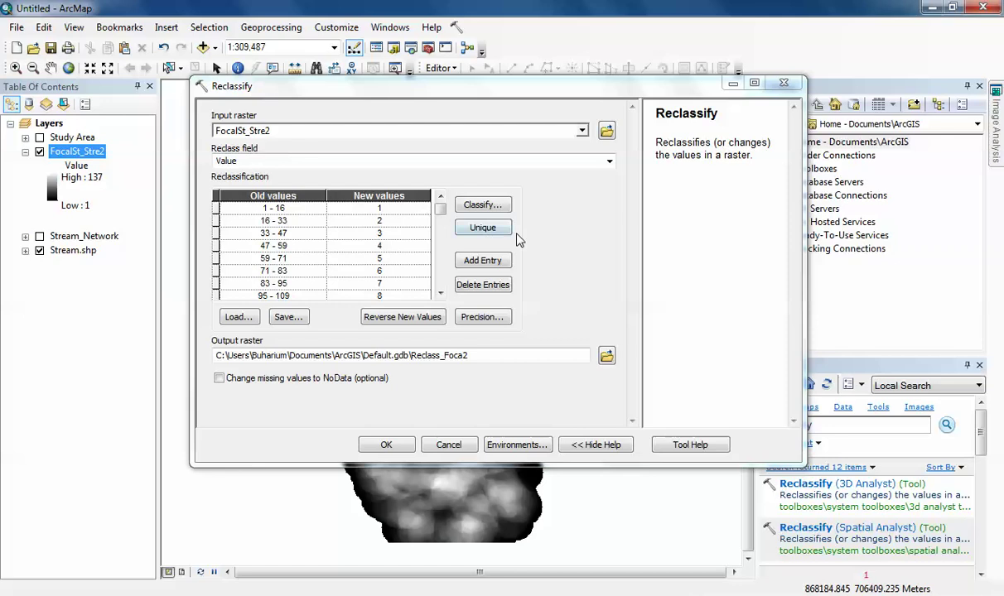
Step: Classify the FocalSt_Stre2 values into 2 classes with the first break value at 80
{"action": "left_click", "coordinate": [483, 207]}
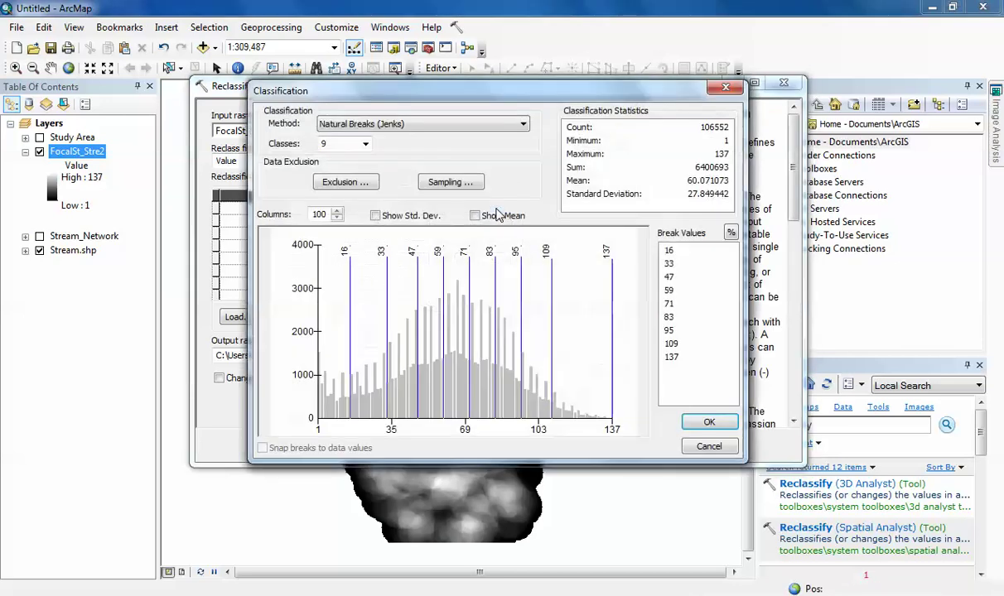
{"action": "left_click", "coordinate": [364, 144]}
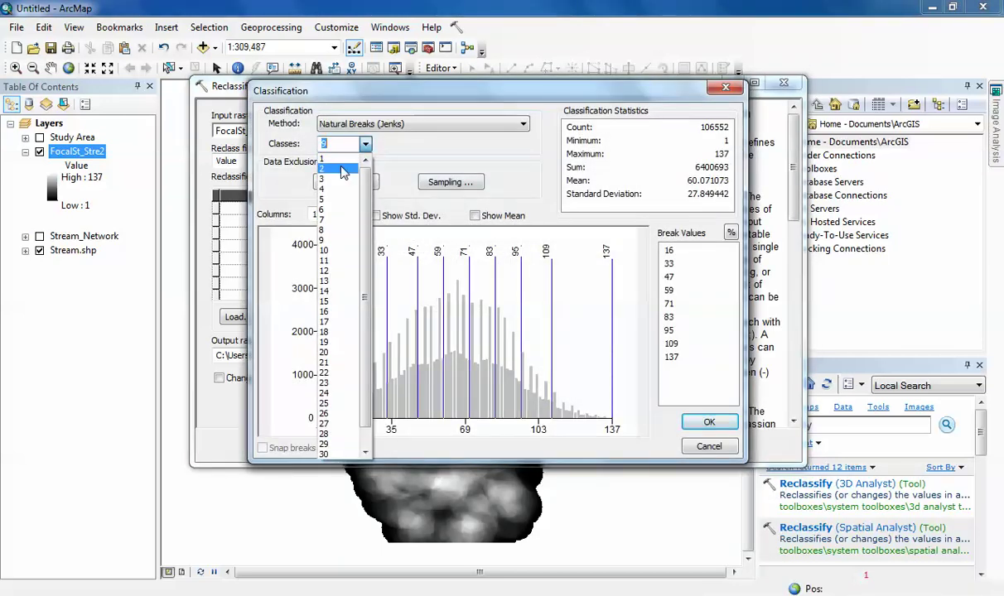
{"action": "left_click", "coordinate": [335, 162]}
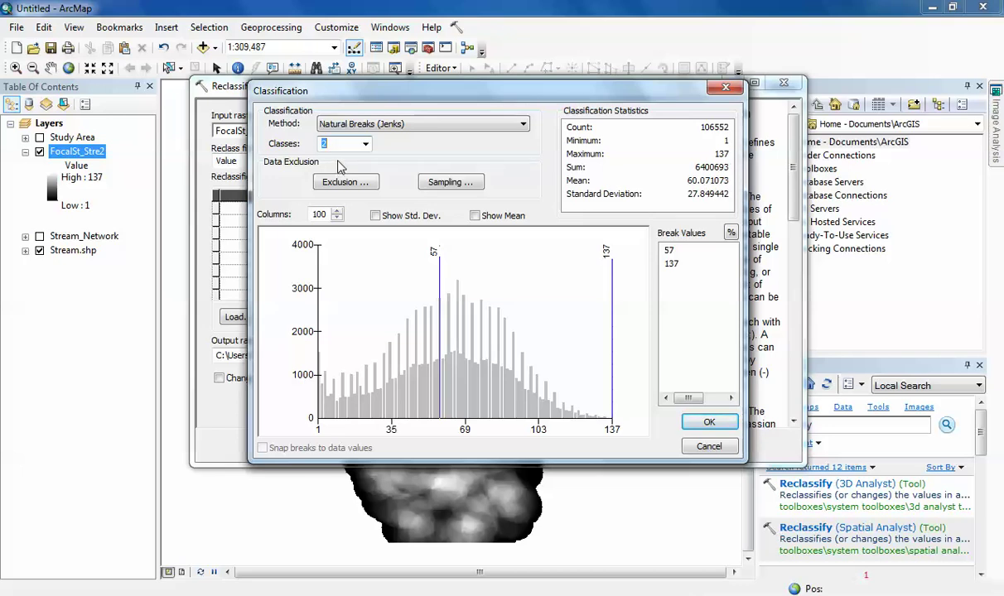
{"action": "left_click", "coordinate": [670, 252]}
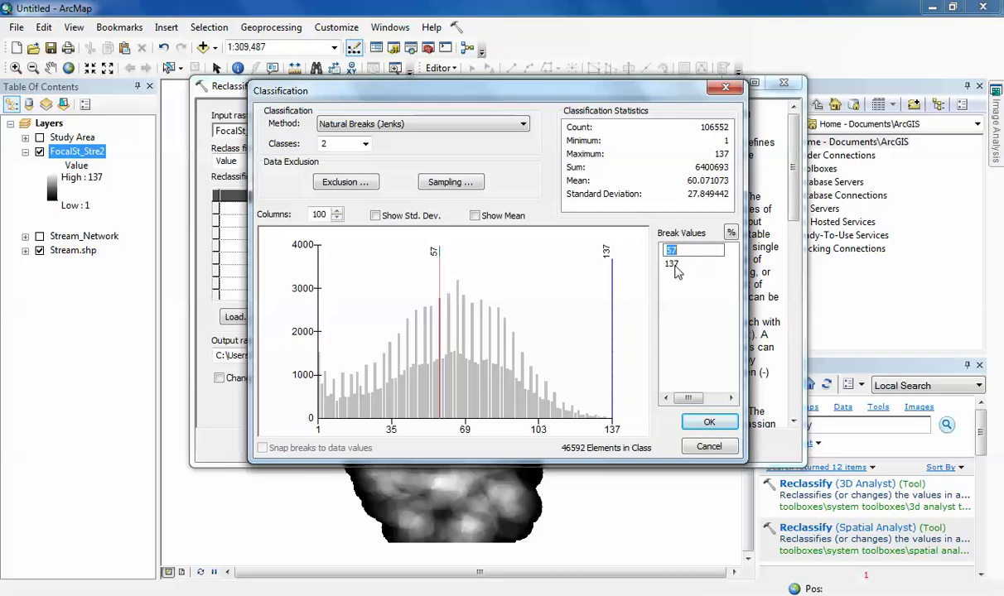
{"action": "type", "text": "80"}
{"action": "left_click", "coordinate": [730, 423]}
{"action": "left_click", "coordinate": [709, 422]}
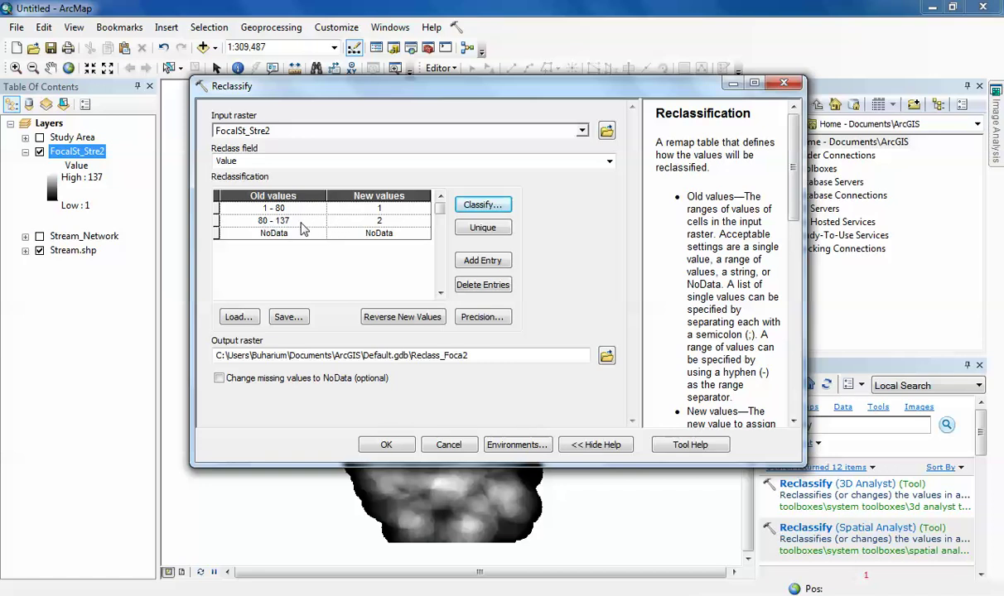
Step: Run Reclassify with the output raster named DD, and hide and collapse the FocalSt_Stre2 layer
{"action": "left_click_drag", "start_coordinate": [469, 356], "coordinate": [411, 355]}
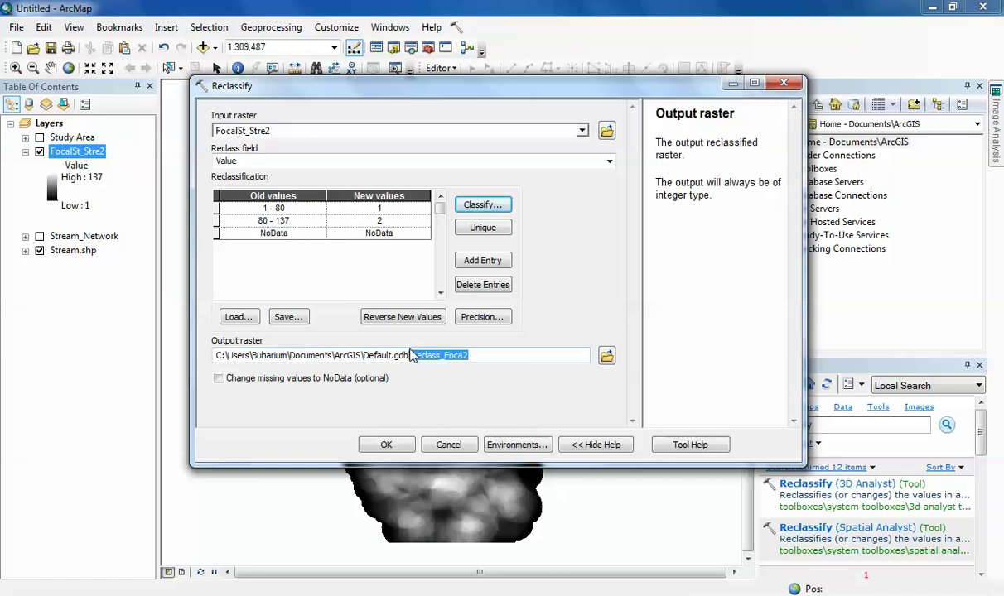
{"action": "key", "text": "shift+Right"}
{"action": "type", "text": "DD"}
{"action": "left_click", "coordinate": [386, 445]}
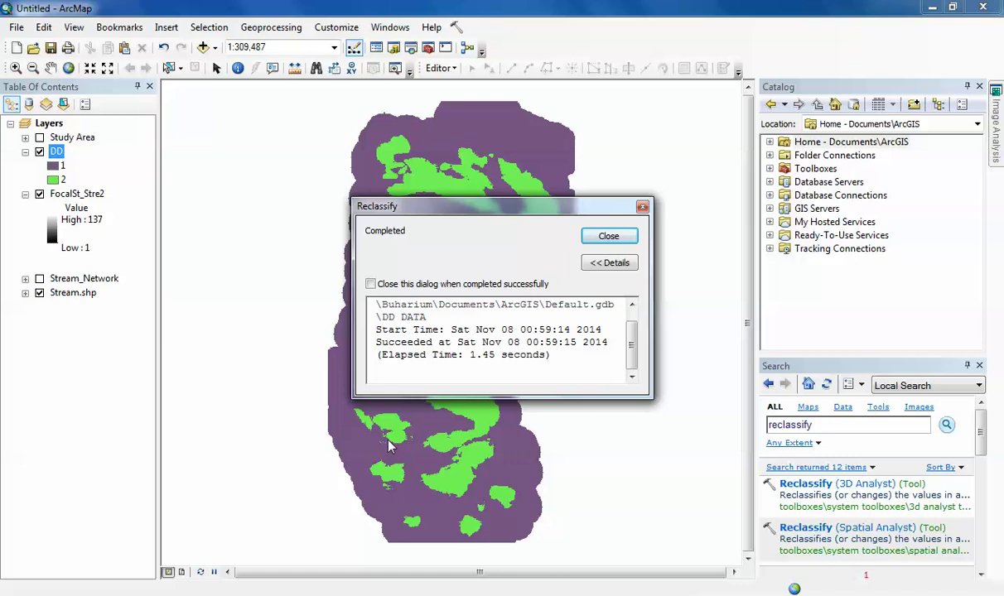
{"action": "left_click", "coordinate": [607, 237]}
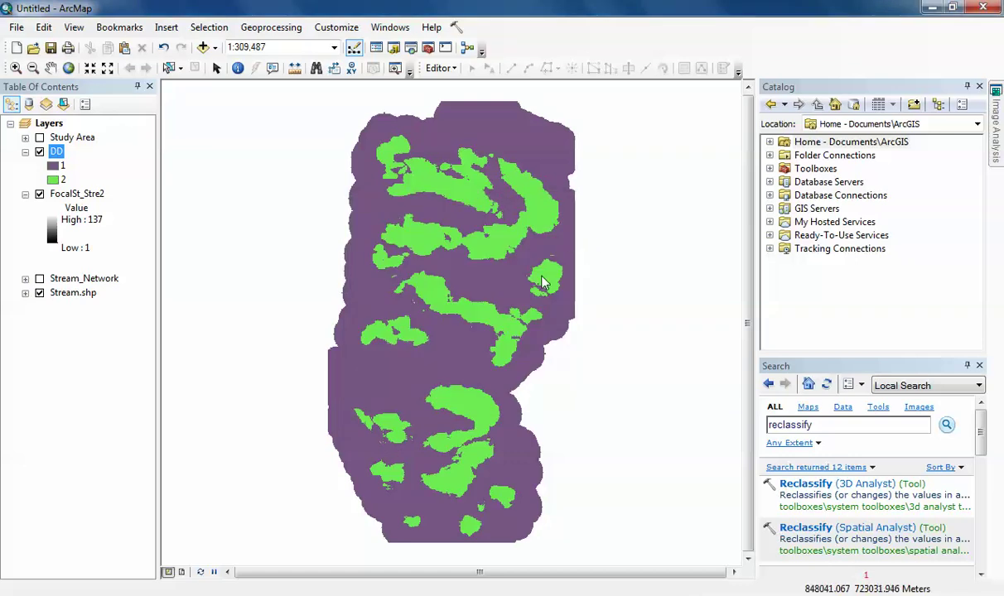
{"action": "left_click", "coordinate": [39, 195]}
{"action": "left_click", "coordinate": [26, 194]}
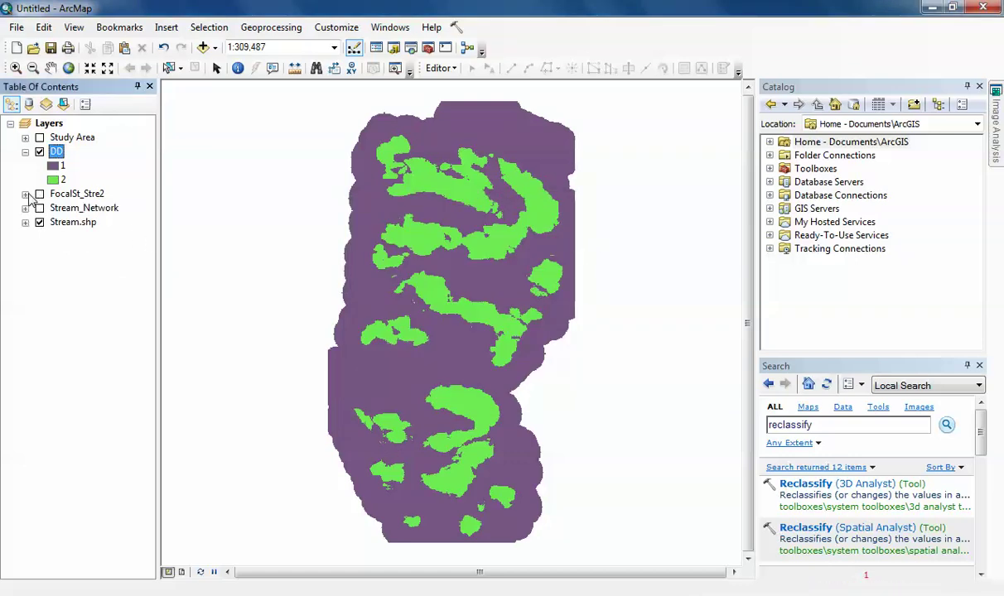